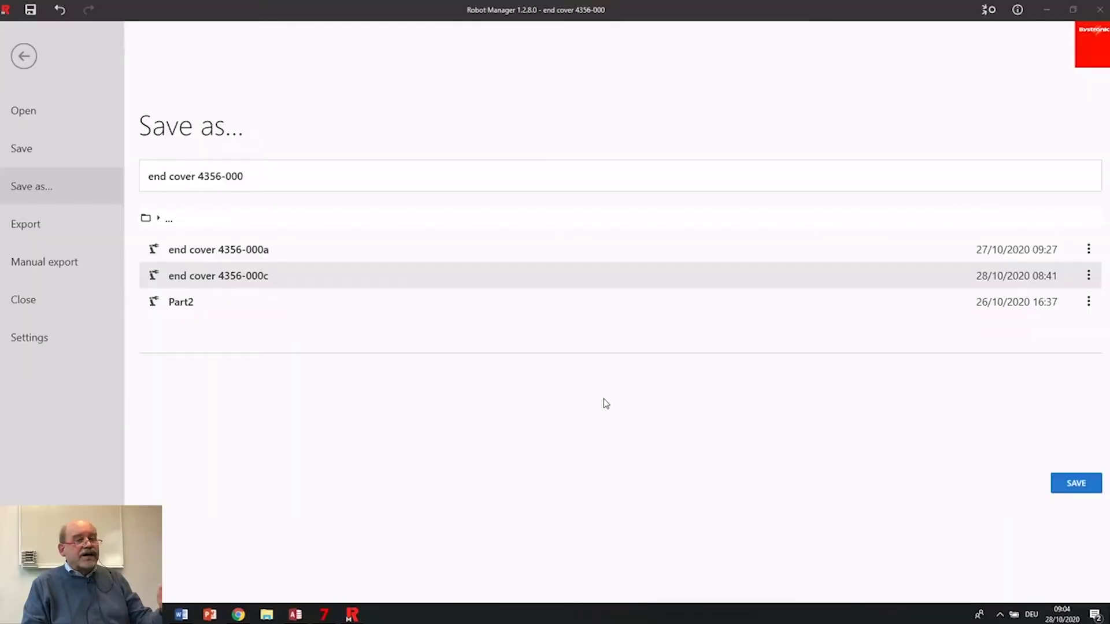
Step: Open the end cover 4356-000 part from customers > albouy as a project for Robot Cell MBR2.0
{"action": "left_click", "coordinate": [25, 111]}
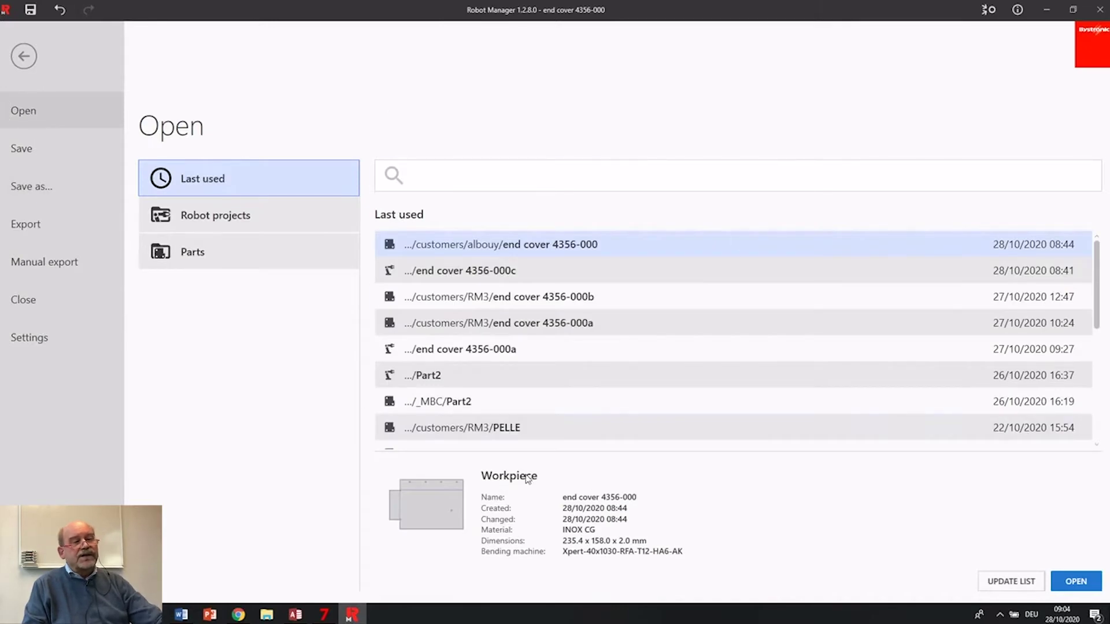
{"action": "left_click", "coordinate": [190, 216]}
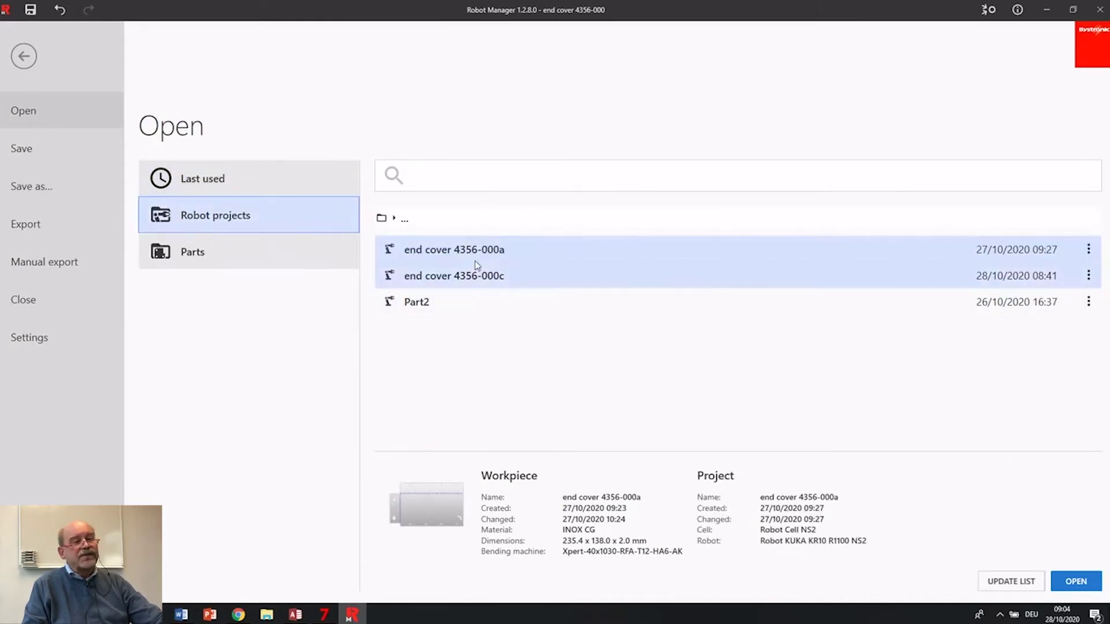
{"action": "left_click", "coordinate": [193, 260]}
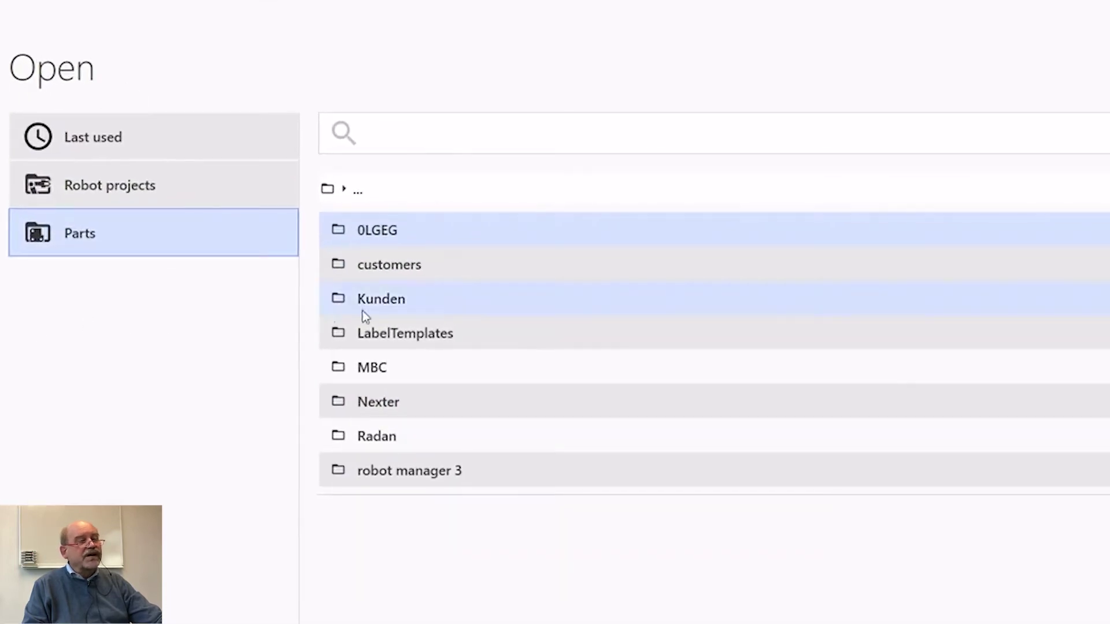
{"action": "double_click", "coordinate": [393, 270]}
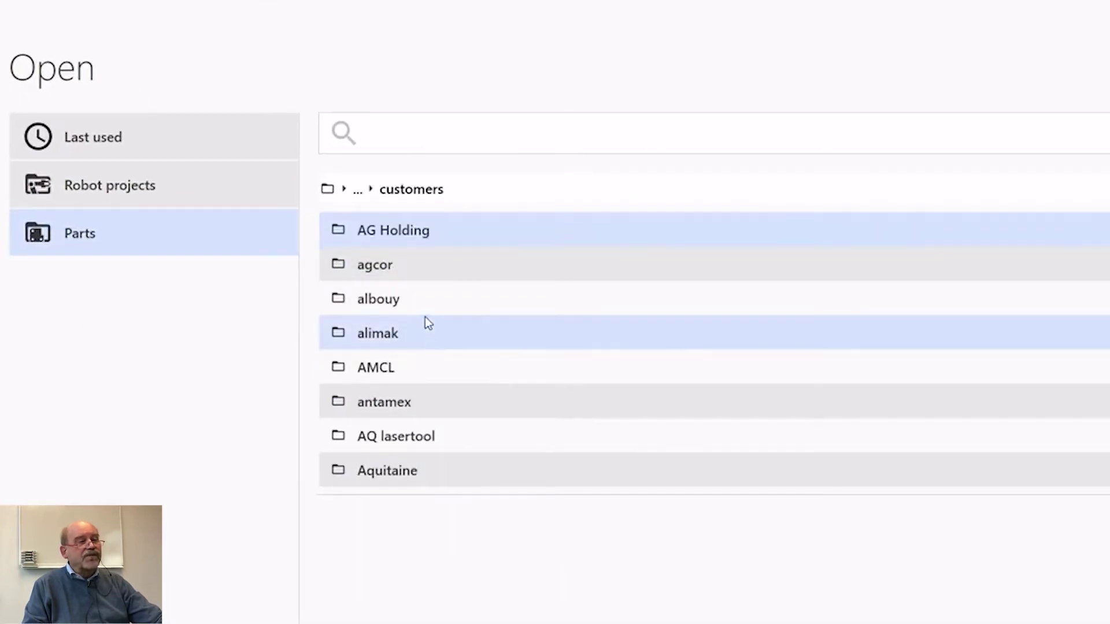
{"action": "double_click", "coordinate": [384, 301]}
{"action": "scroll", "coordinate": [505, 378], "scroll_direction": "down", "scroll_amount": 2}
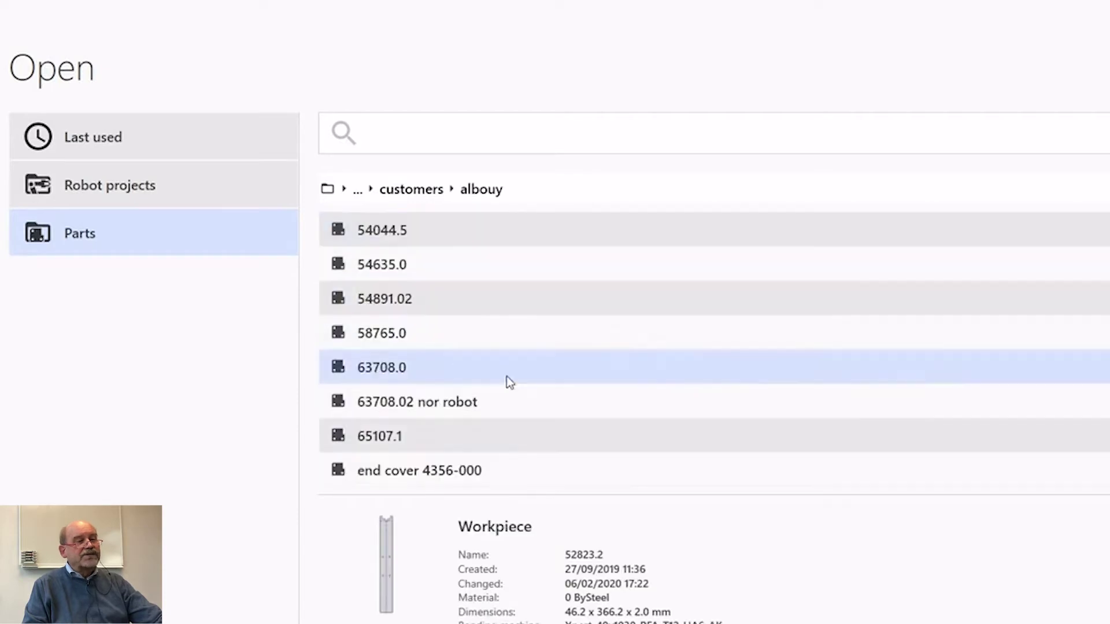
{"action": "double_click", "coordinate": [432, 468]}
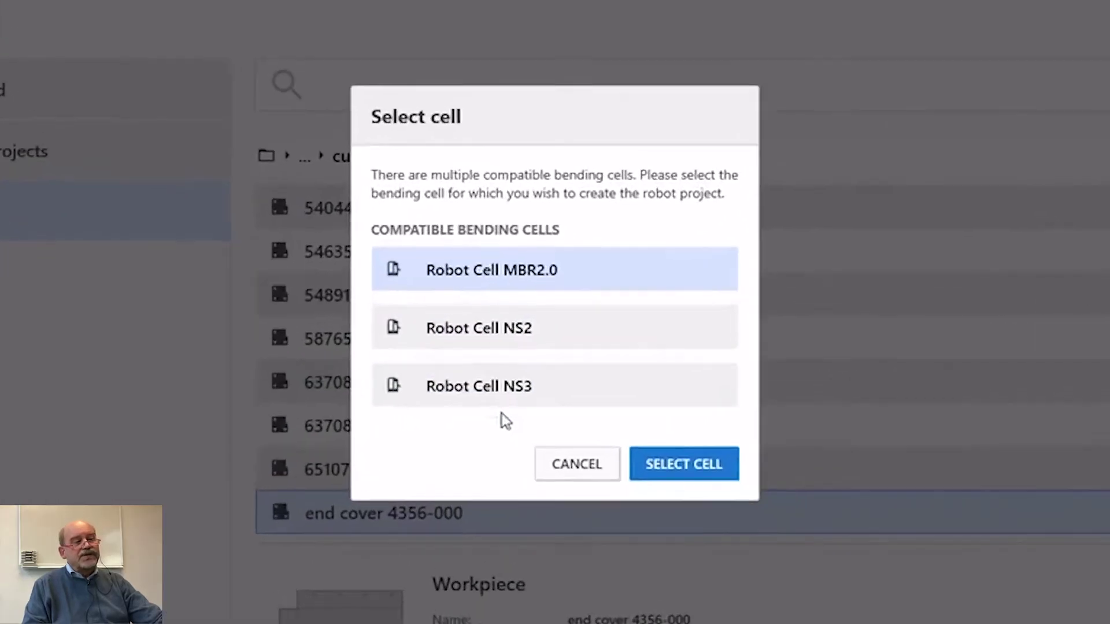
{"action": "left_click", "coordinate": [492, 289]}
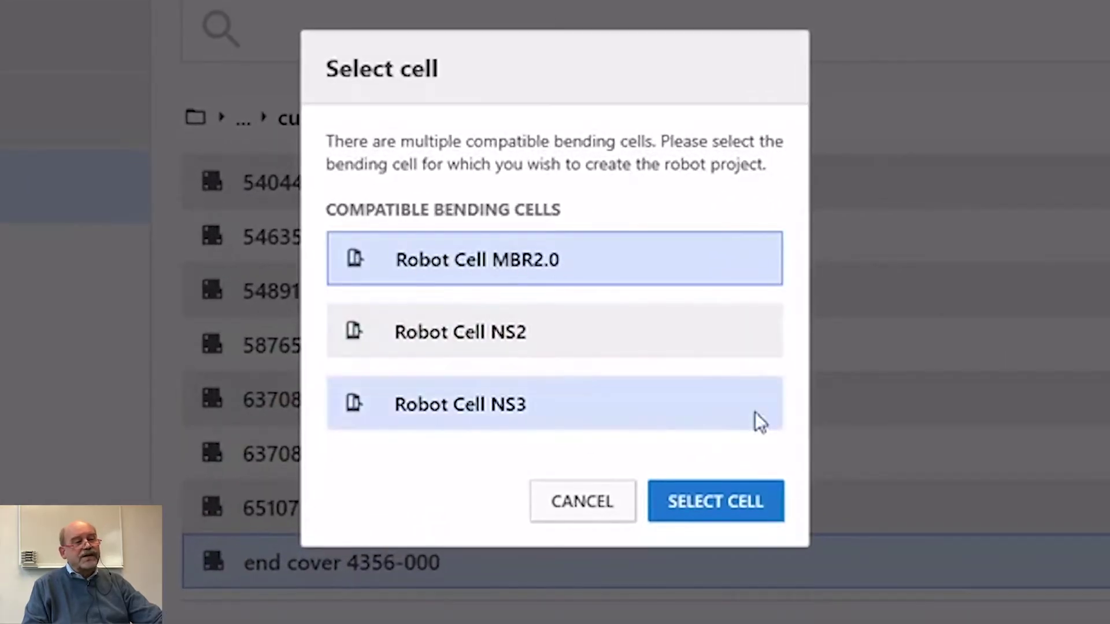
{"action": "left_click", "coordinate": [741, 508]}
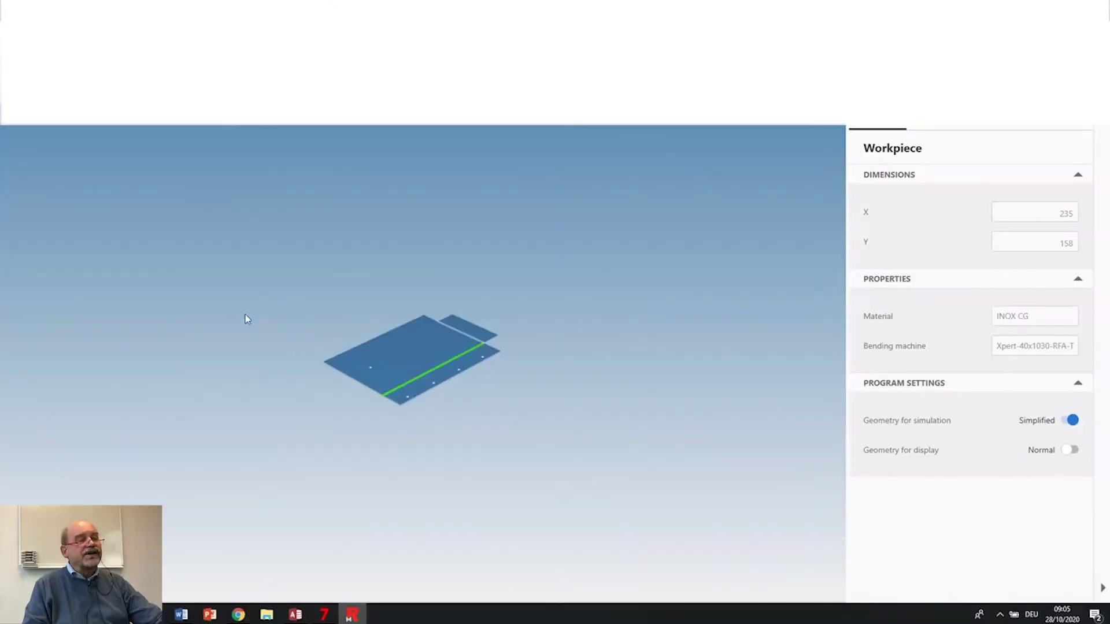
Step: Switch to the robot cell set-up and orbit it to an angled 3D view
{"action": "middle_click_drag", "start_coordinate": [252, 315], "coordinate": [266, 338]}
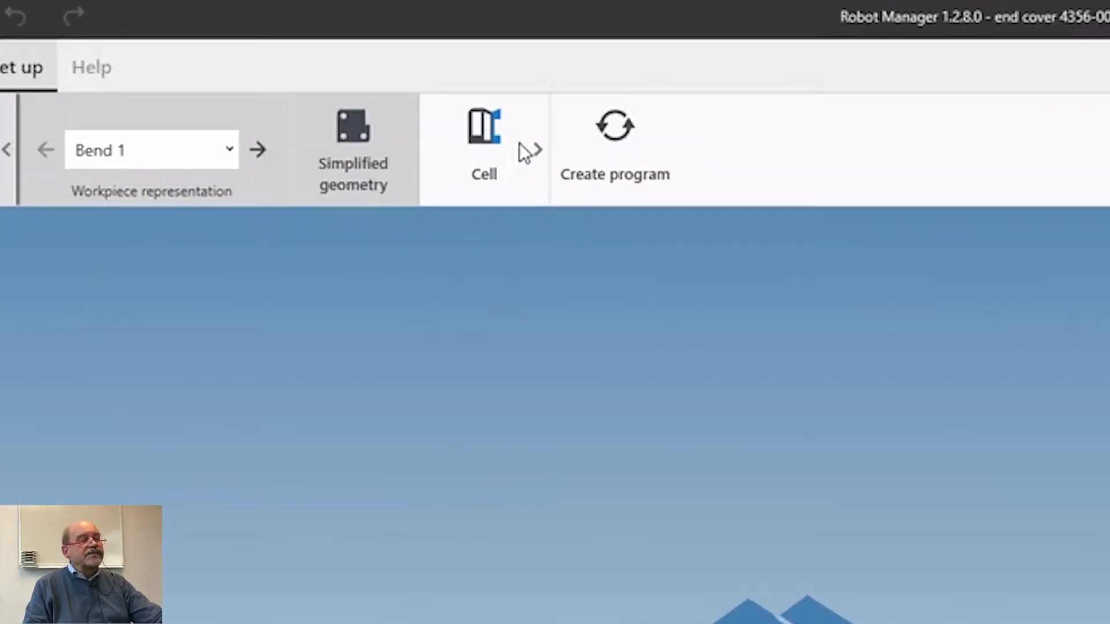
{"action": "left_click", "coordinate": [502, 145]}
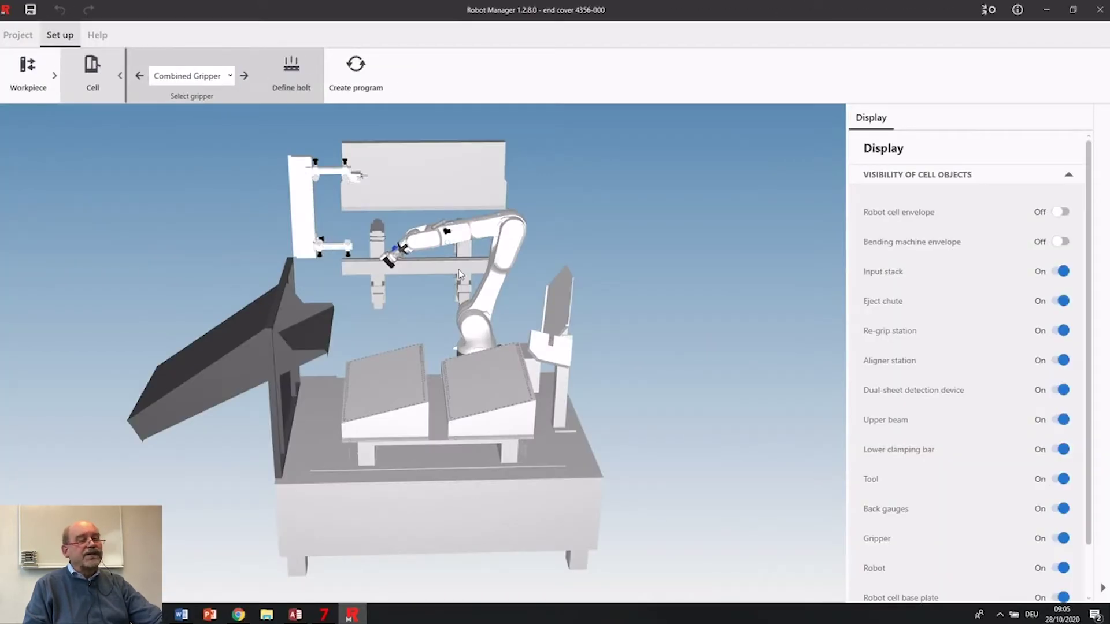
{"action": "middle_click_drag", "start_coordinate": [598, 350], "coordinate": [674, 361]}
{"action": "middle_click_drag", "start_coordinate": [452, 396], "coordinate": [369, 365]}
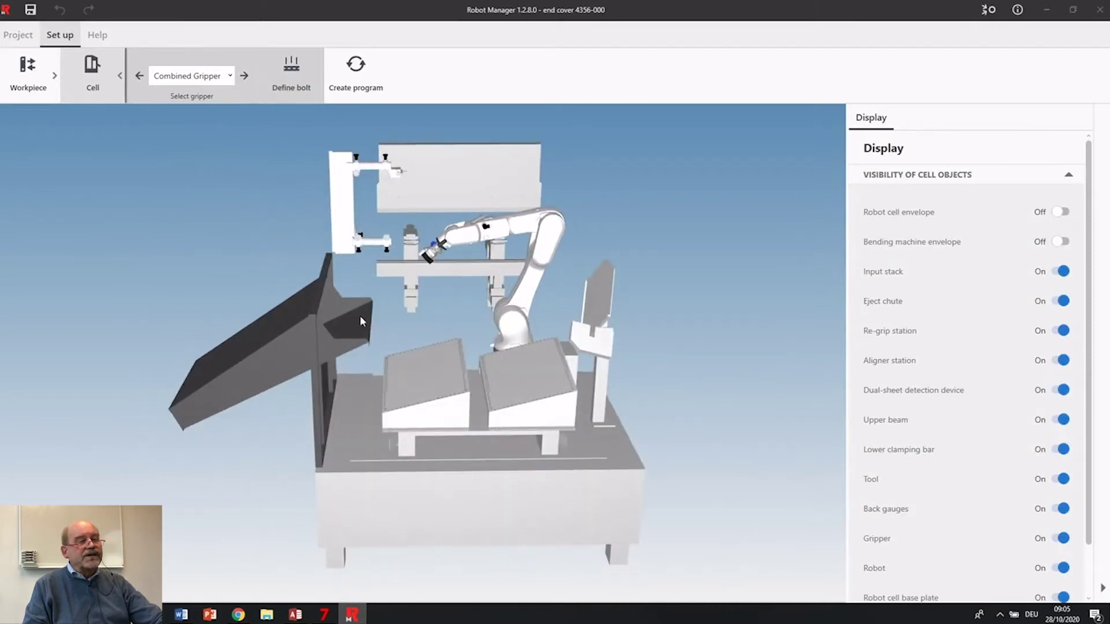
{"action": "middle_click_drag", "start_coordinate": [416, 334], "coordinate": [448, 333]}
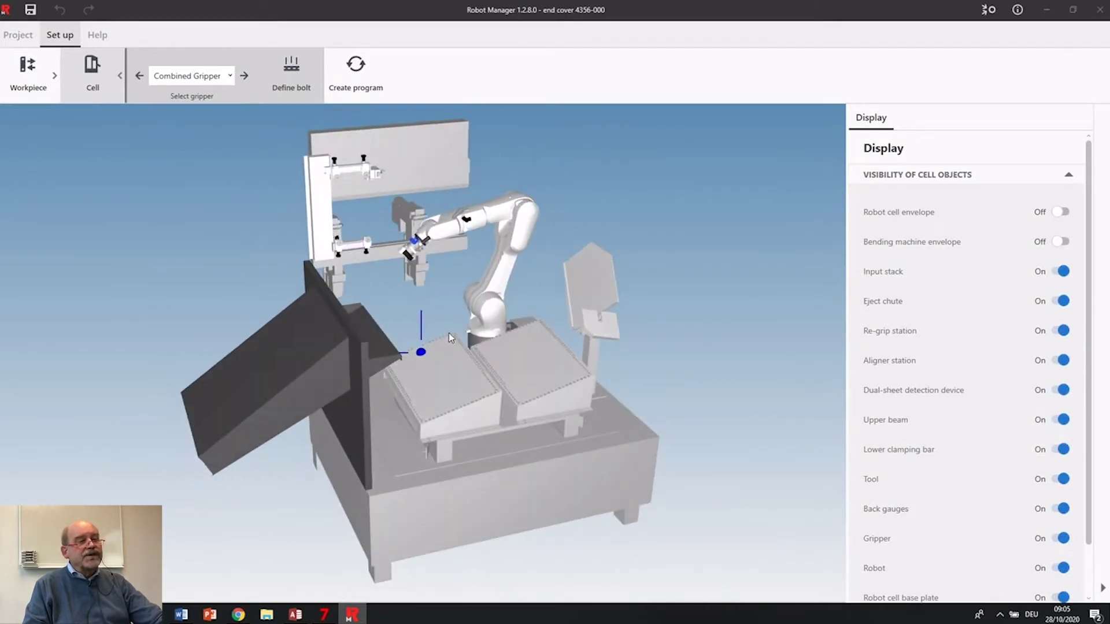
Step: Show and then hide the bending machine and robot cell envelopes
{"action": "left_click", "coordinate": [1063, 243]}
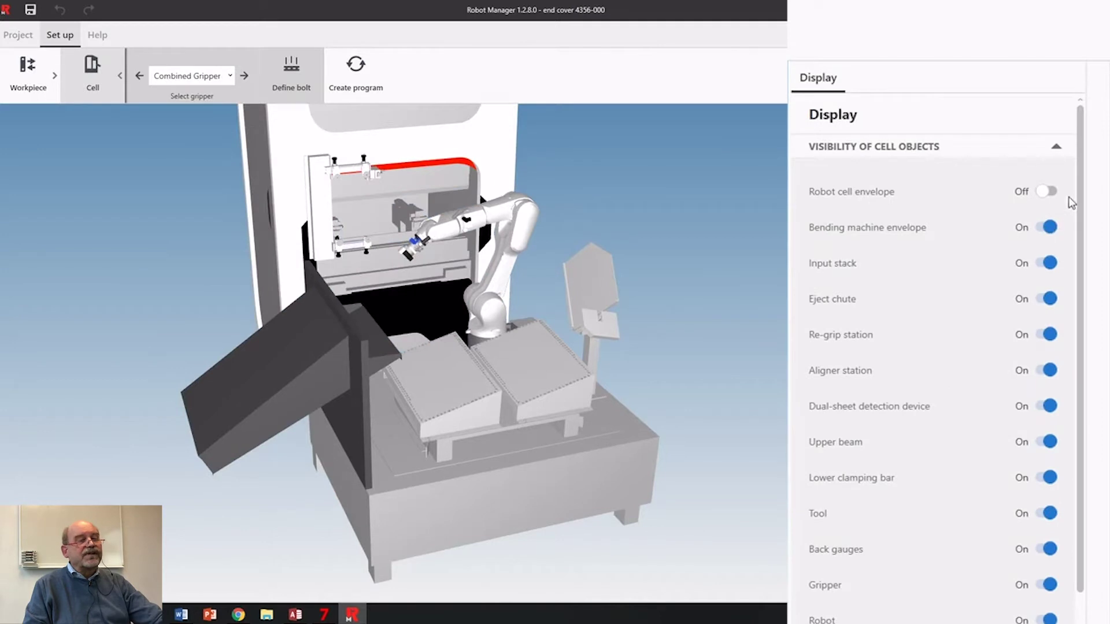
{"action": "left_click", "coordinate": [1047, 193]}
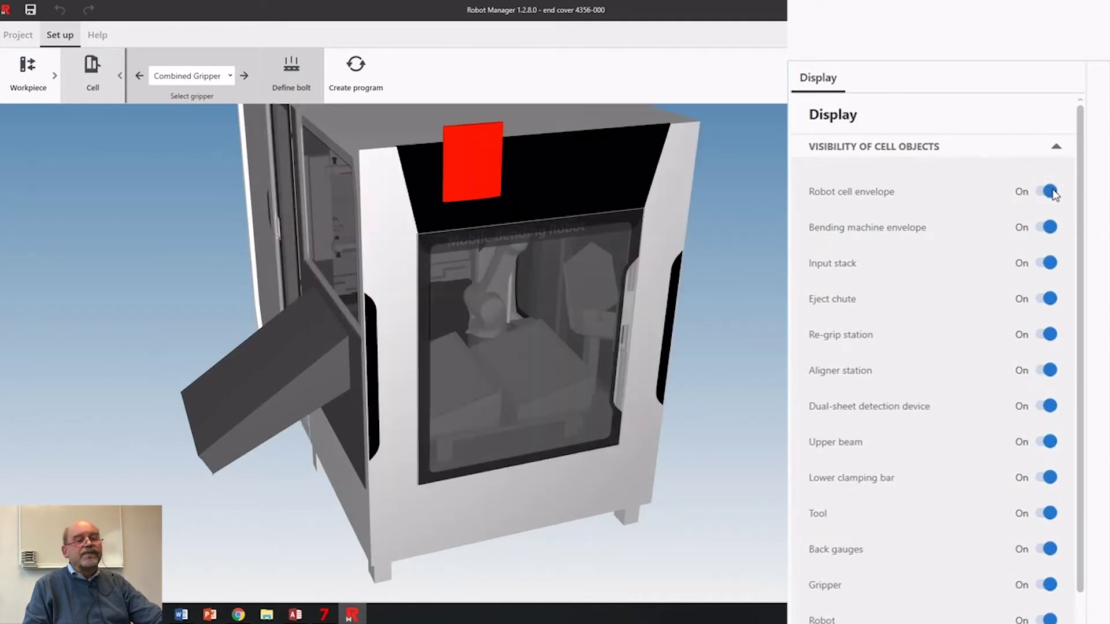
{"action": "left_click", "coordinate": [1043, 196]}
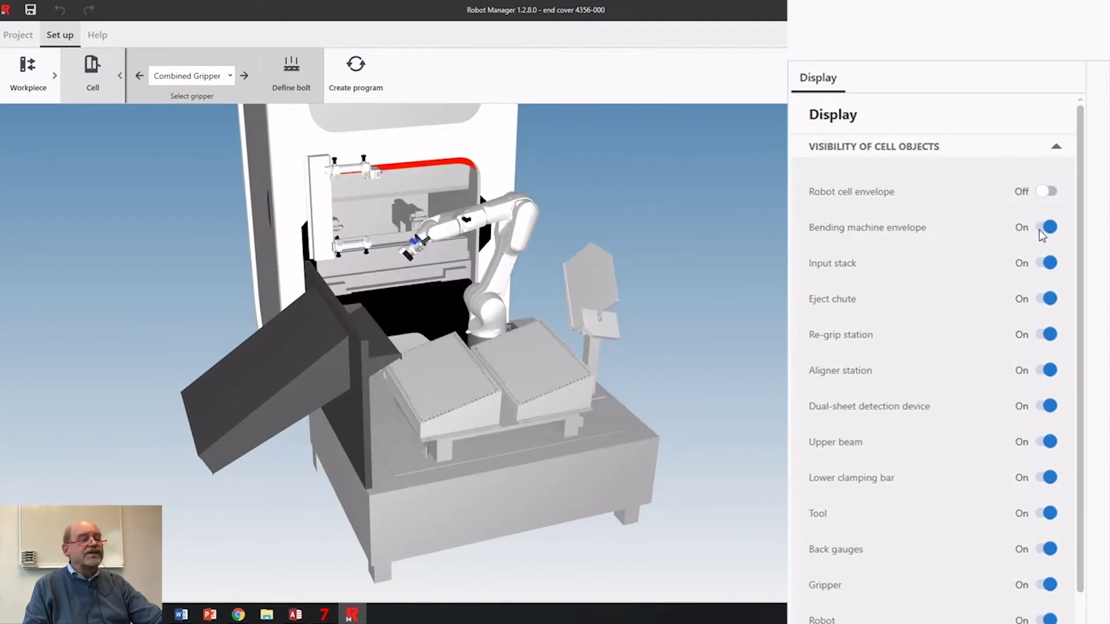
{"action": "left_click", "coordinate": [1044, 229]}
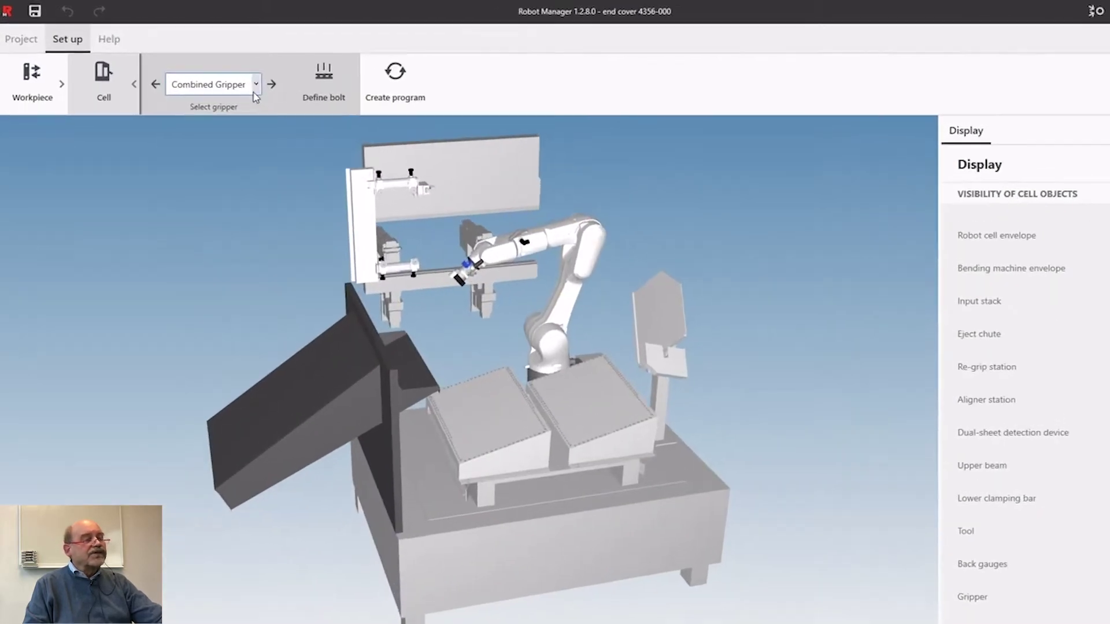
Step: Select the MX4-1S30 Vacuum Gripper MBR2.0 and create the program with dual-sheet detection off
{"action": "left_click", "coordinate": [199, 76]}
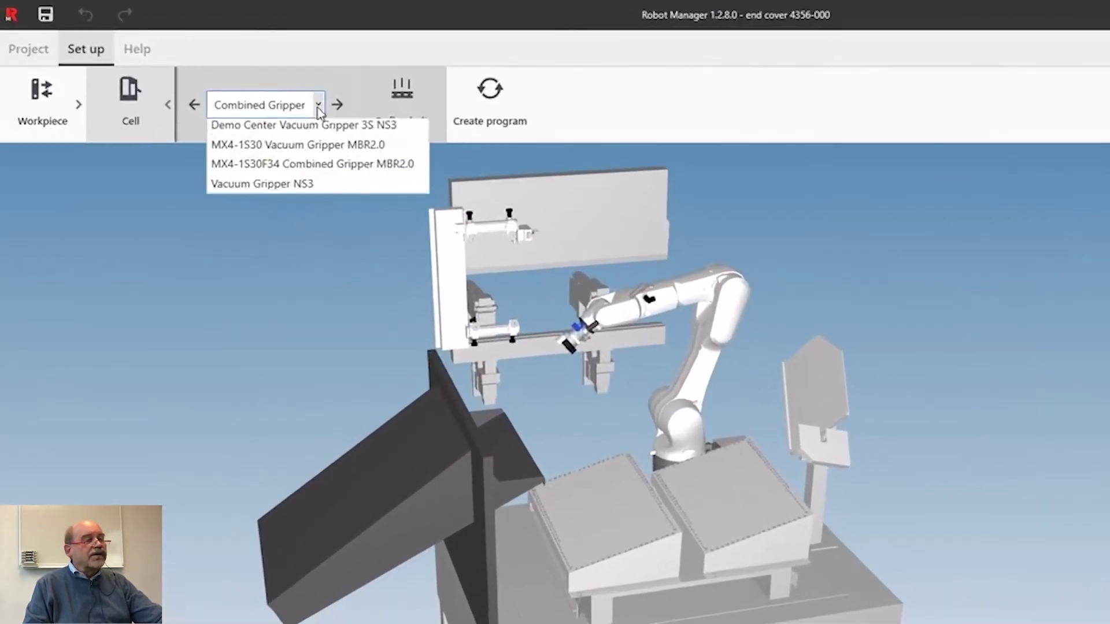
{"action": "left_click", "coordinate": [324, 260]}
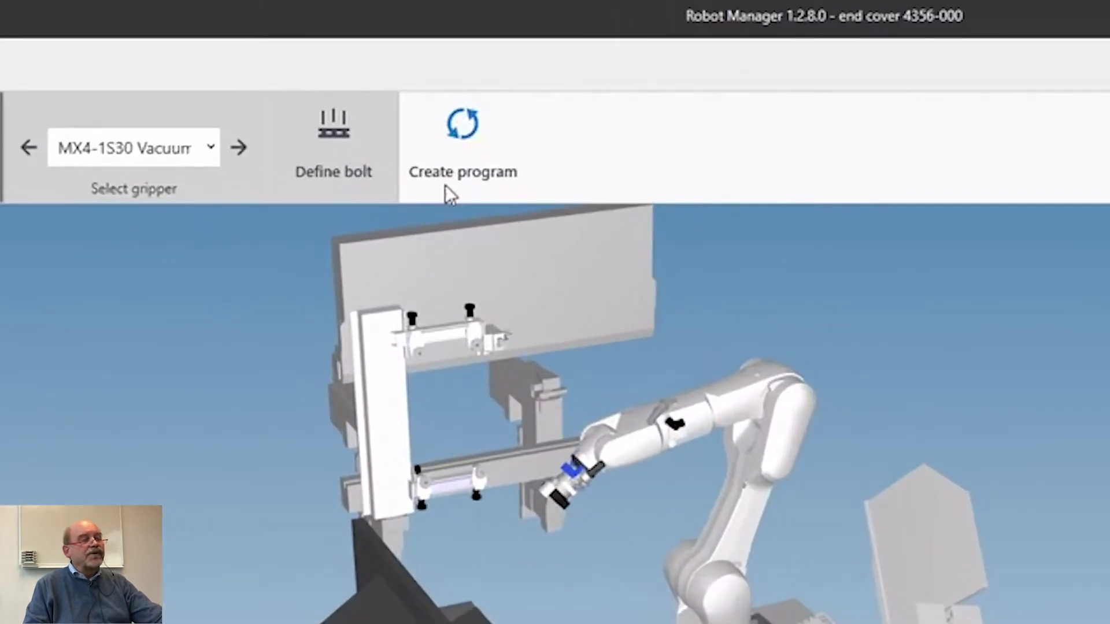
{"action": "left_click", "coordinate": [473, 132]}
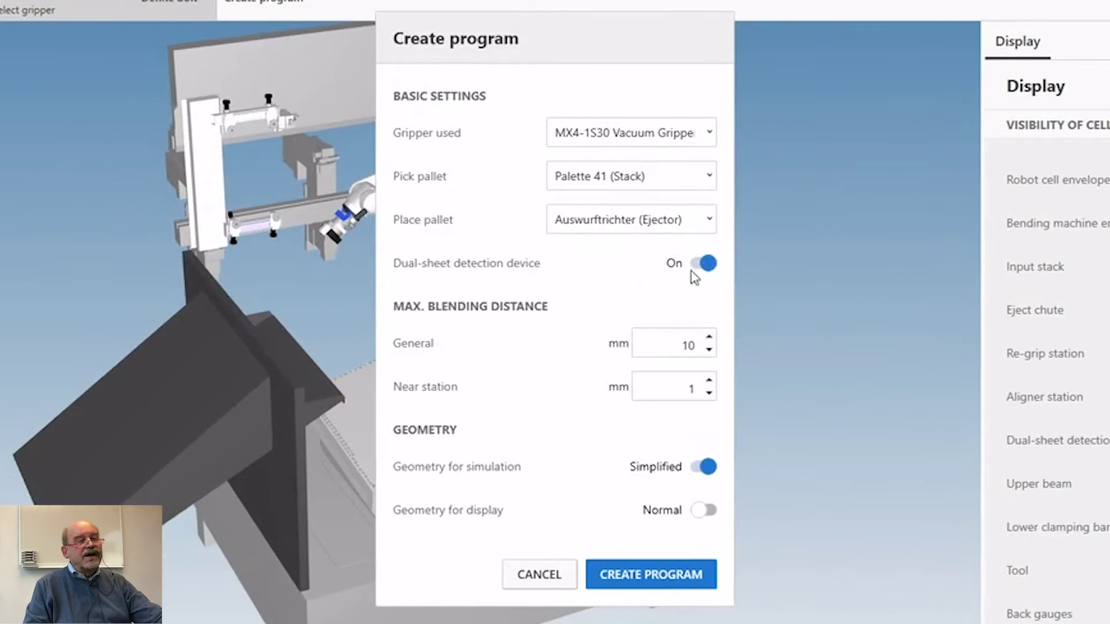
{"action": "left_click", "coordinate": [700, 265]}
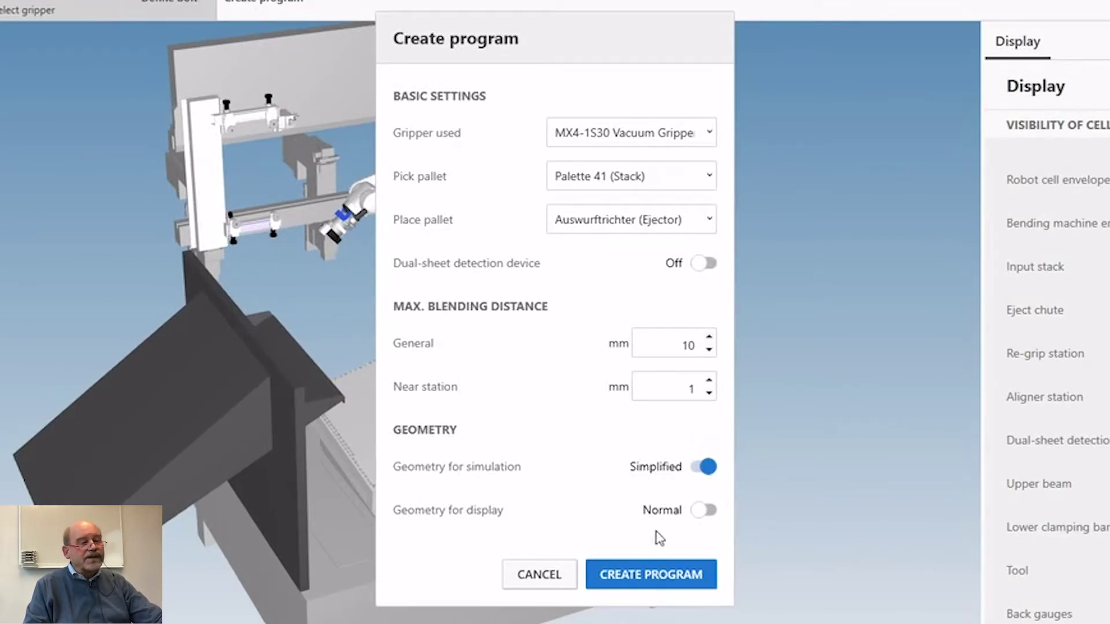
{"action": "left_click", "coordinate": [614, 574]}
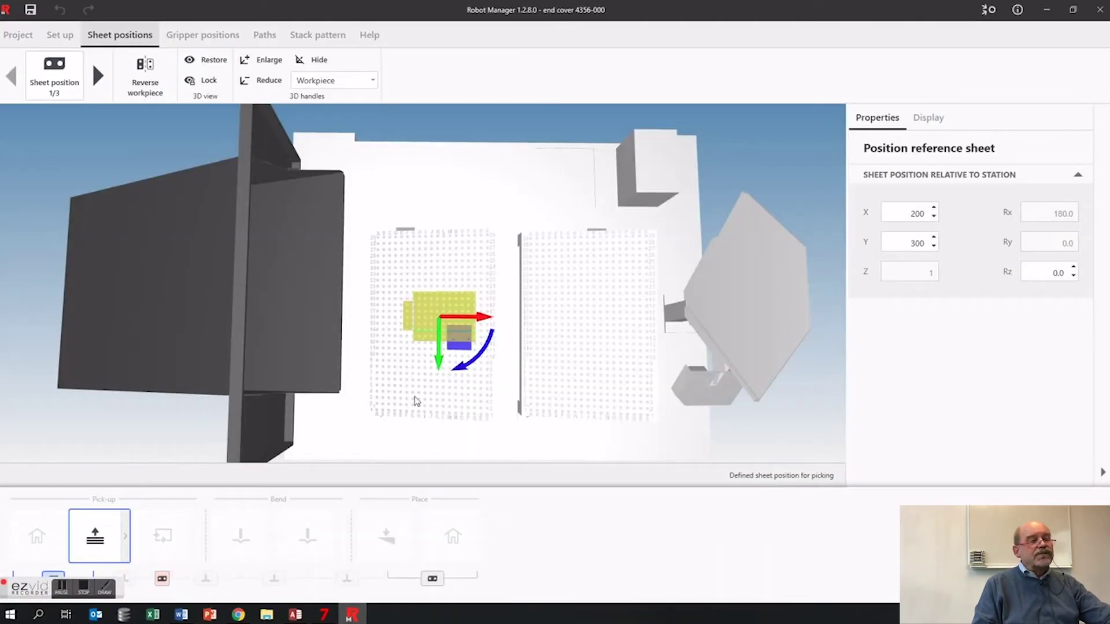
Step: Move the pick-up workpiece on the stack table from X 200, Y 300 to X 211, Y 393
{"action": "mouse_move", "coordinate": [424, 348]}
{"action": "middle_mouse_down"}
{"action": "mouse_move", "coordinate": [451, 215]}
{"action": "mouse_move", "coordinate": [450, 228]}
{"action": "middle_mouse_up"}
{"action": "scroll", "coordinate": [454, 335], "scroll_direction": "up", "scroll_amount": 2}
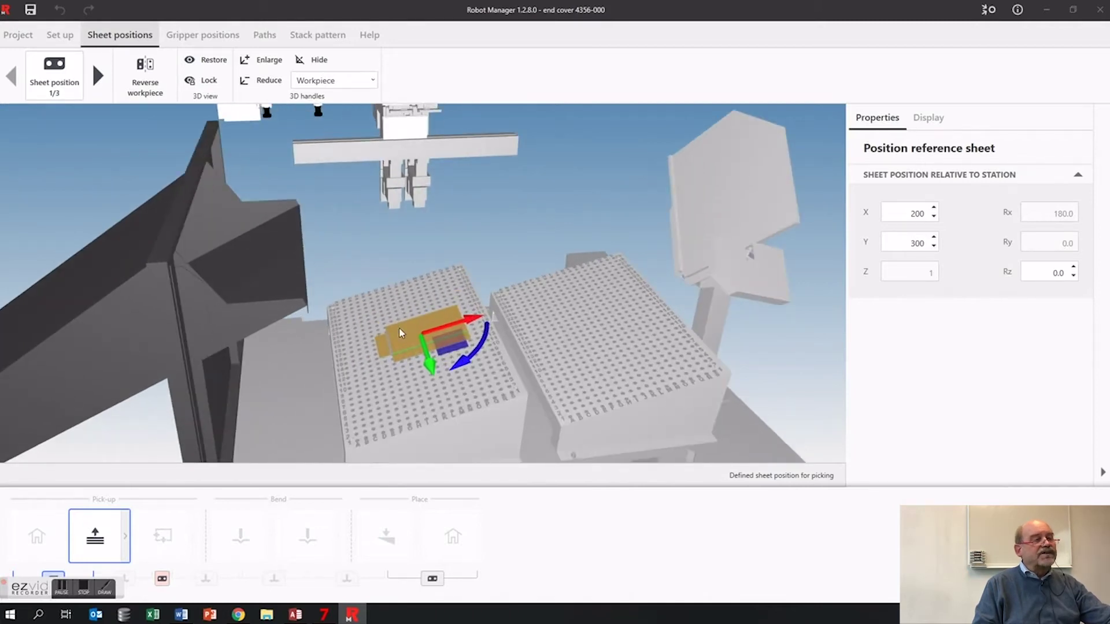
{"action": "middle_click_drag", "start_coordinate": [465, 367], "coordinate": [472, 397]}
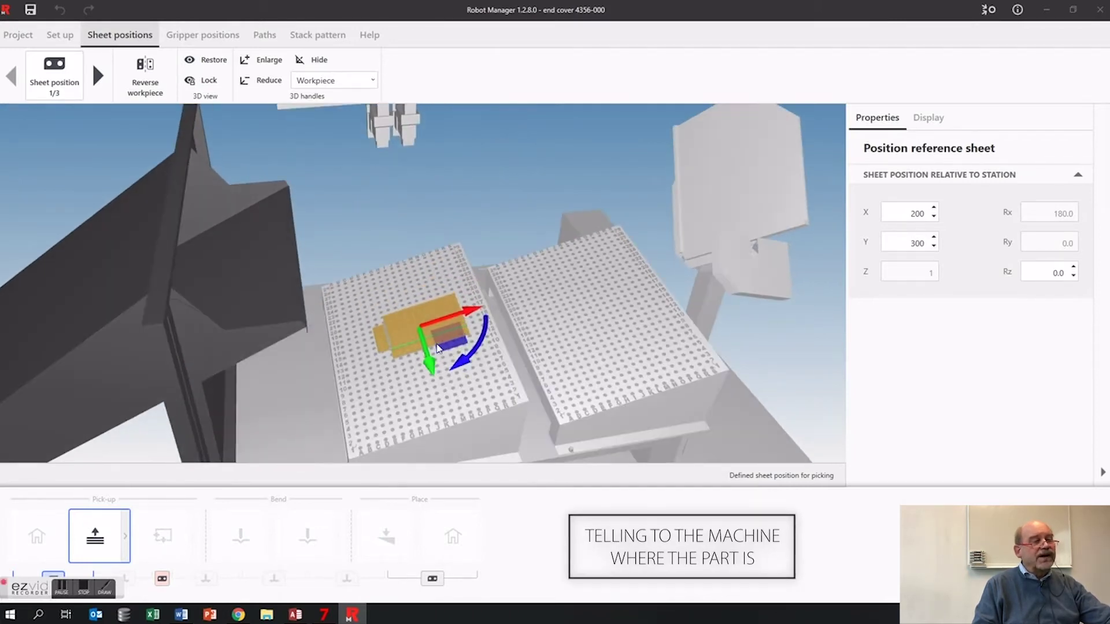
{"action": "left_click_drag", "start_coordinate": [443, 347], "coordinate": [437, 322]}
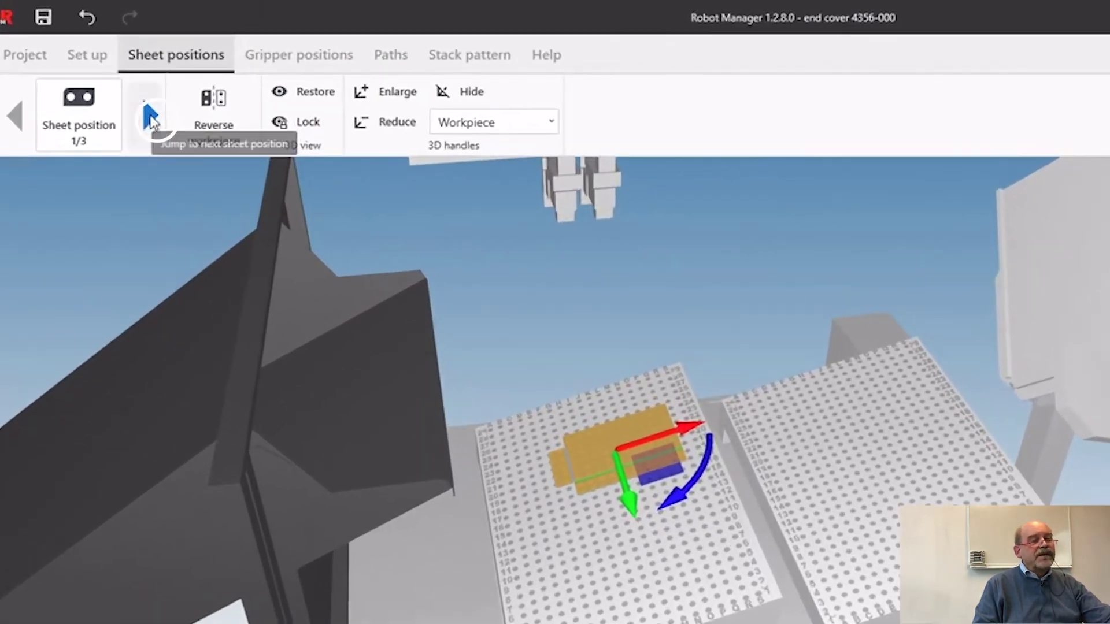
{"action": "left_click", "coordinate": [98, 76]}
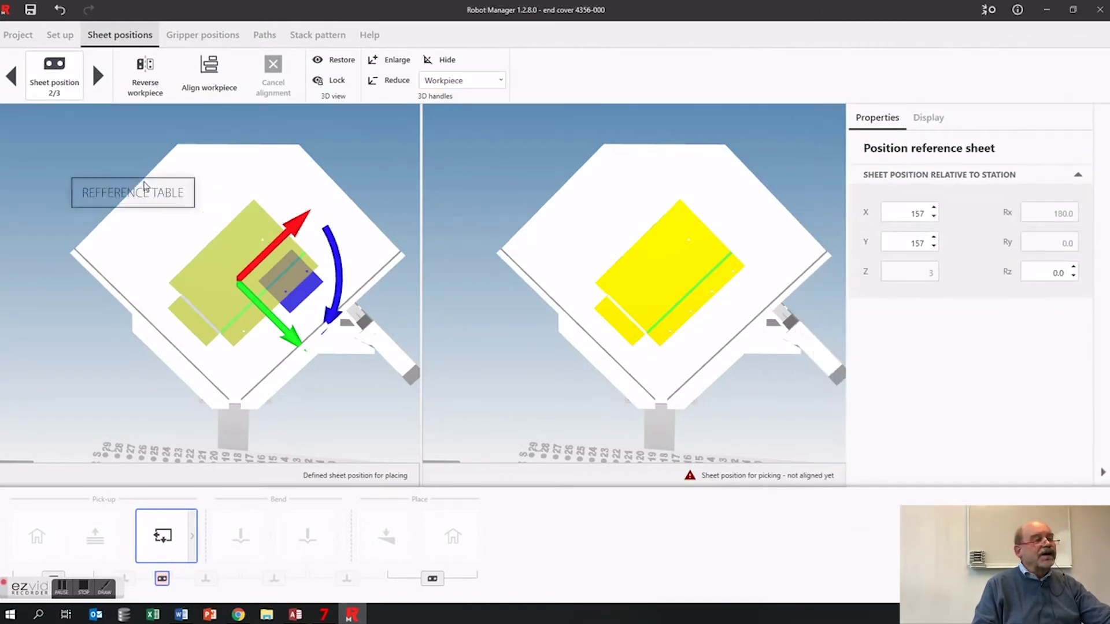
Step: Align the placing sheet on the reference table at X 157, Y 157, then advance to sheet position 3/3
{"action": "mouse_move", "coordinate": [226, 234]}
{"action": "middle_mouse_down"}
{"action": "mouse_move", "coordinate": [213, 198]}
{"action": "mouse_move", "coordinate": [266, 236]}
{"action": "middle_mouse_up"}
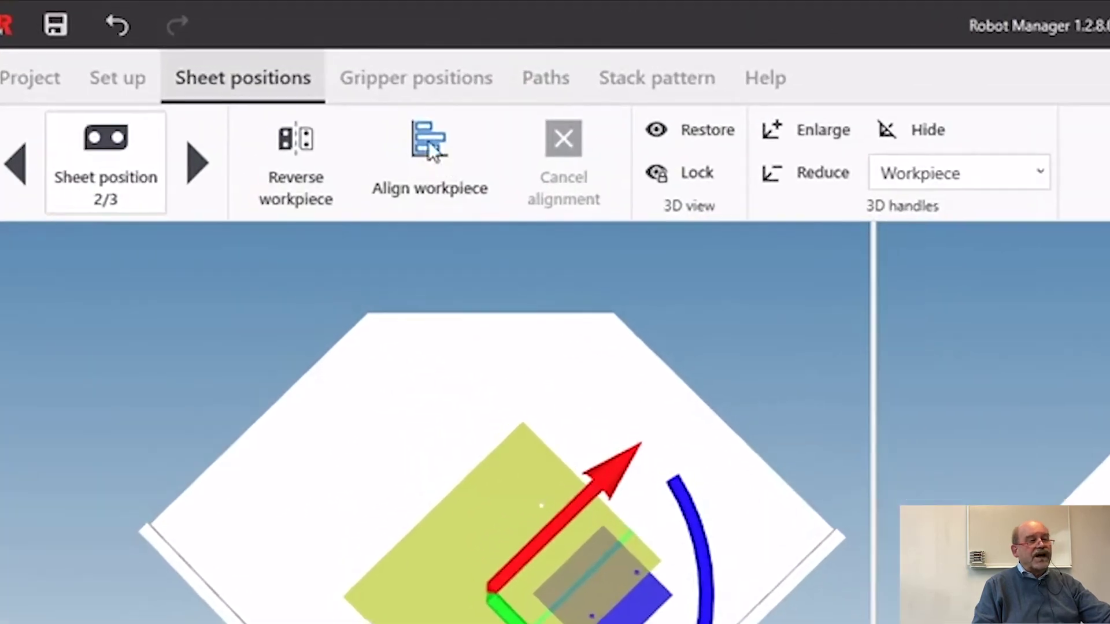
{"action": "left_click", "coordinate": [431, 149]}
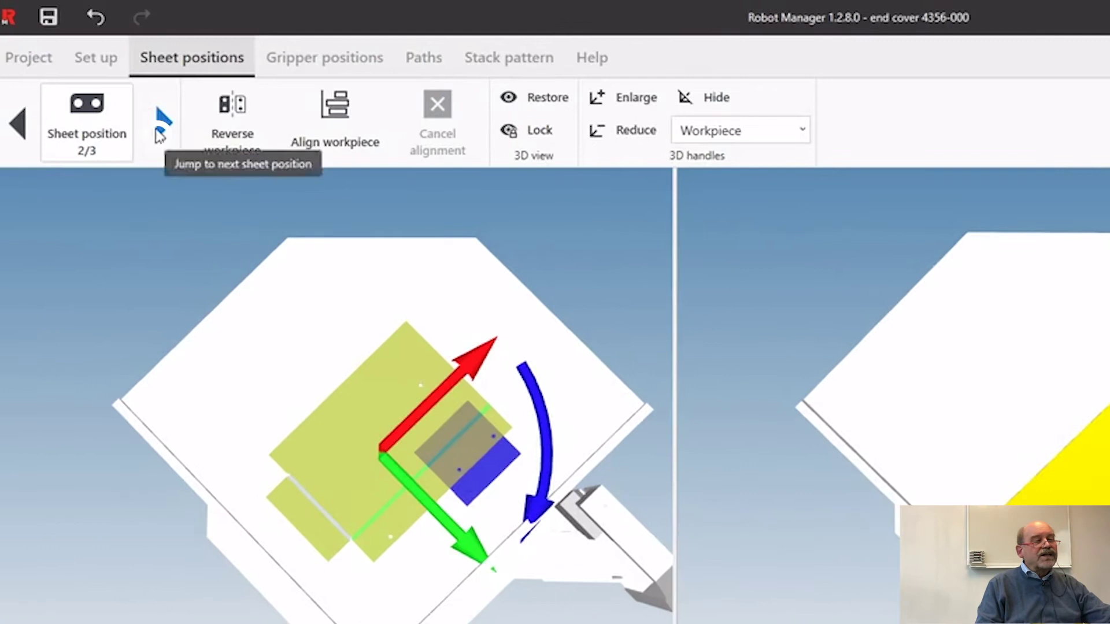
{"action": "left_click", "coordinate": [146, 110]}
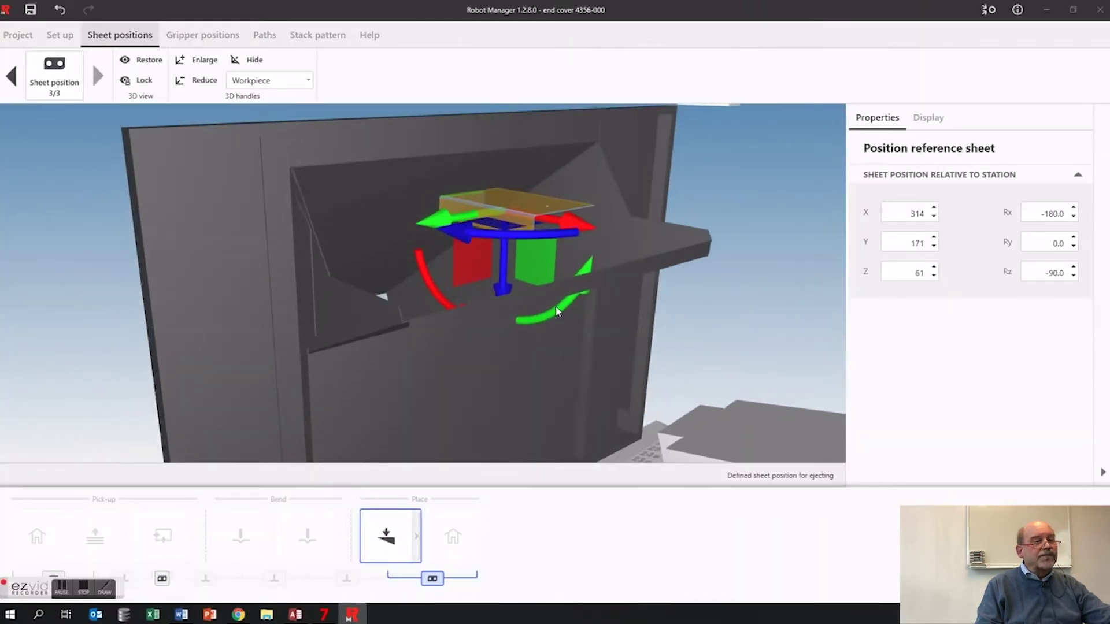
Step: Tilt the ejecting sheet to Ry -29.7 and lower it into the chute at X 463, Y 69, Z 34
{"action": "left_click_drag", "start_coordinate": [595, 280], "coordinate": [599, 275]}
{"action": "left_click_drag", "start_coordinate": [550, 239], "coordinate": [645, 259]}
{"action": "middle_click_drag", "start_coordinate": [500, 289], "coordinate": [533, 375]}
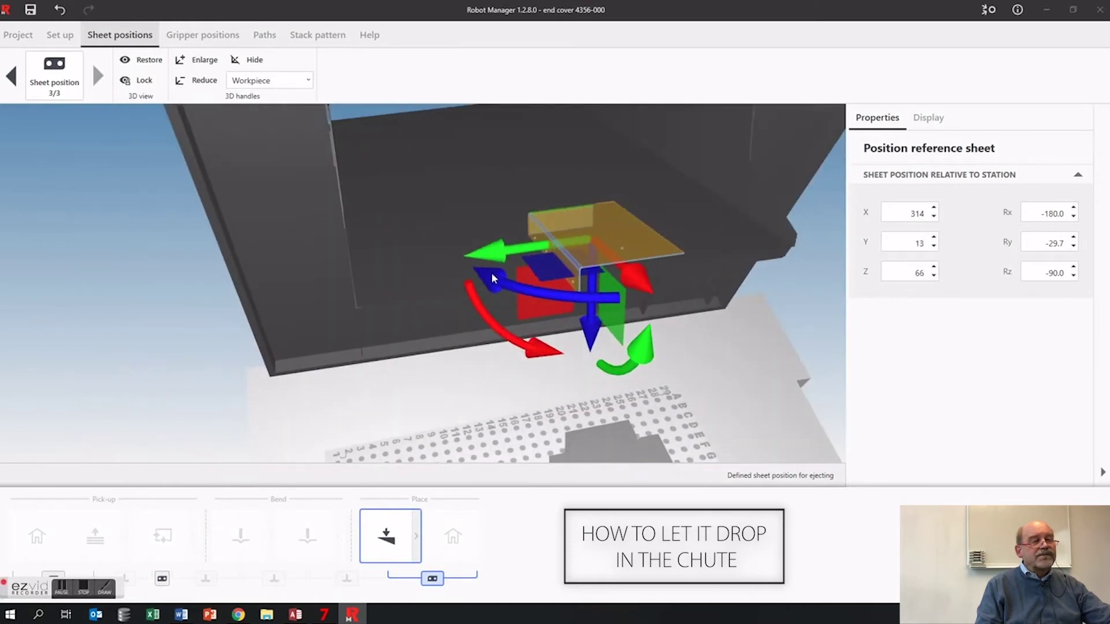
{"action": "left_click_drag", "start_coordinate": [491, 256], "coordinate": [601, 238]}
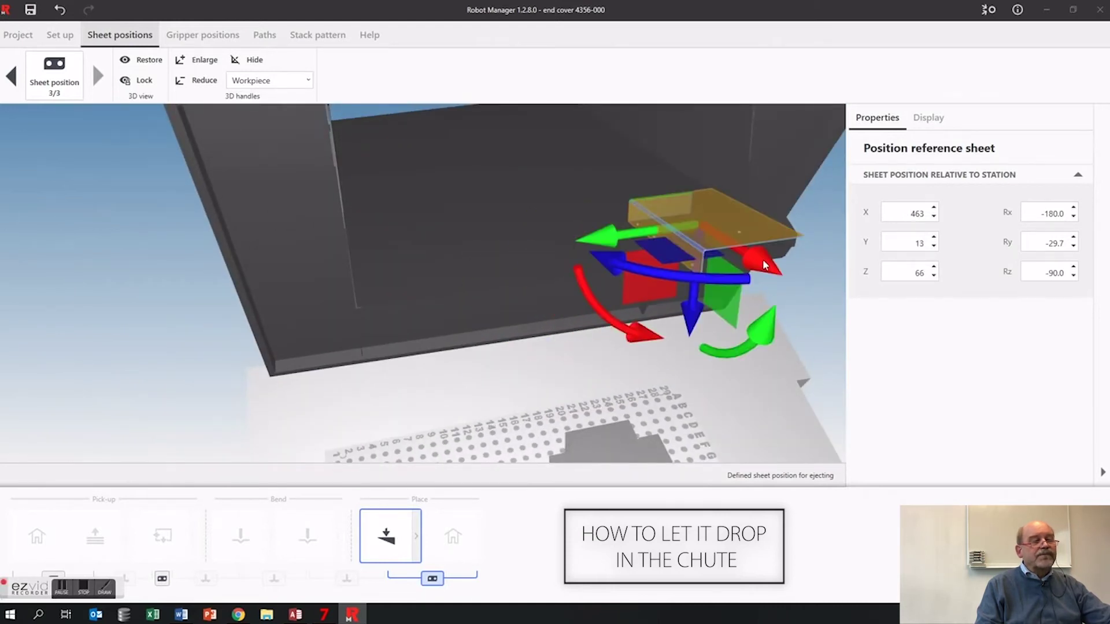
{"action": "left_click_drag", "start_coordinate": [761, 259], "coordinate": [751, 255]}
{"action": "middle_click_drag", "start_coordinate": [599, 327], "coordinate": [719, 283]}
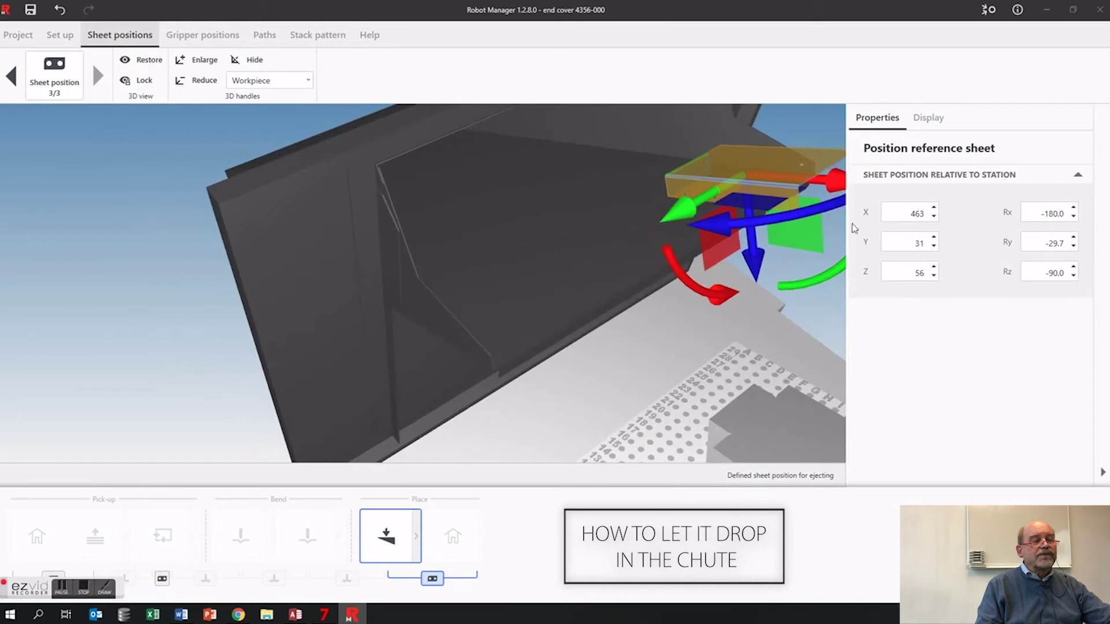
{"action": "left_click_drag", "start_coordinate": [836, 181], "coordinate": [804, 176]}
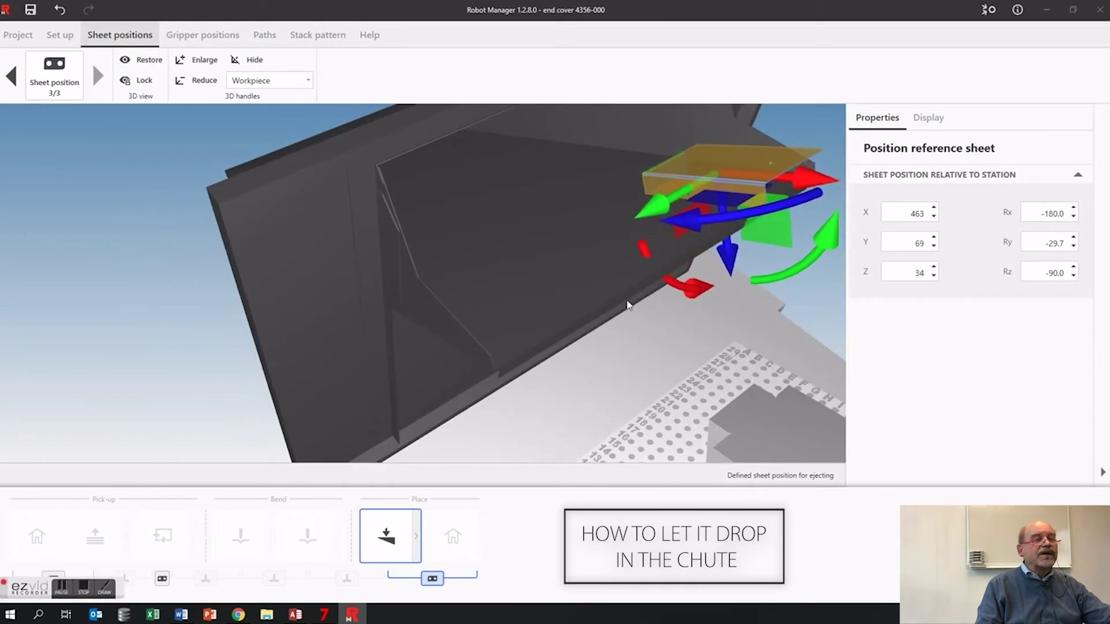
{"action": "middle_click_drag", "start_coordinate": [627, 305], "coordinate": [569, 345]}
{"action": "scroll", "coordinate": [572, 322], "scroll_direction": "down", "scroll_amount": 3}
{"action": "right_click_drag", "start_coordinate": [570, 345], "coordinate": [436, 345]}
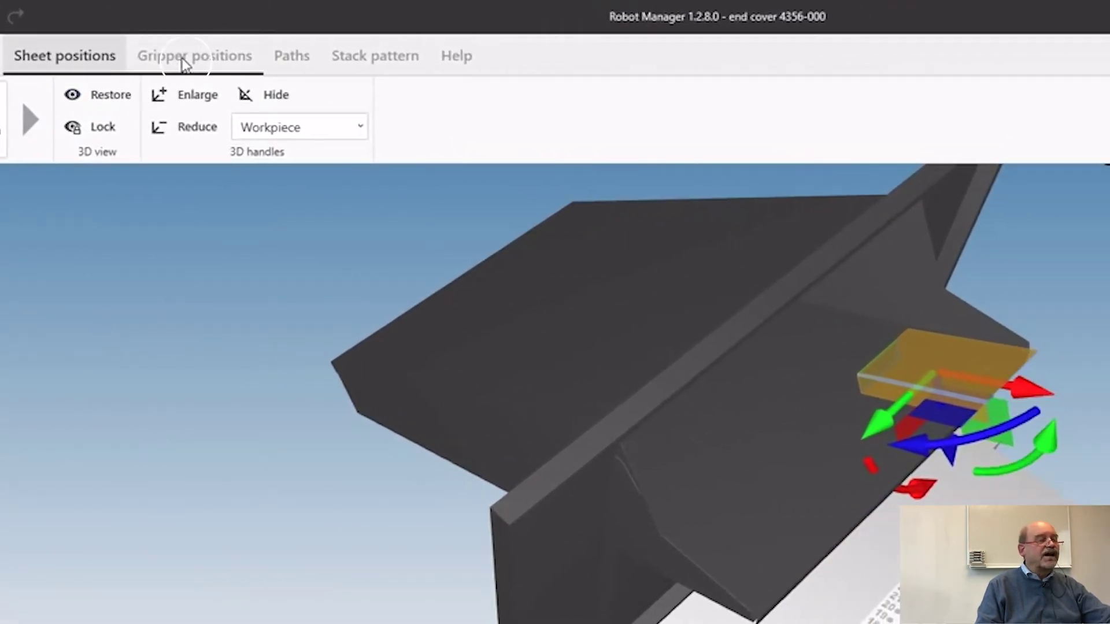
Step: Rotate gripping position 1/4 to Rz 8.4 so it no longer collides
{"action": "left_click", "coordinate": [184, 60]}
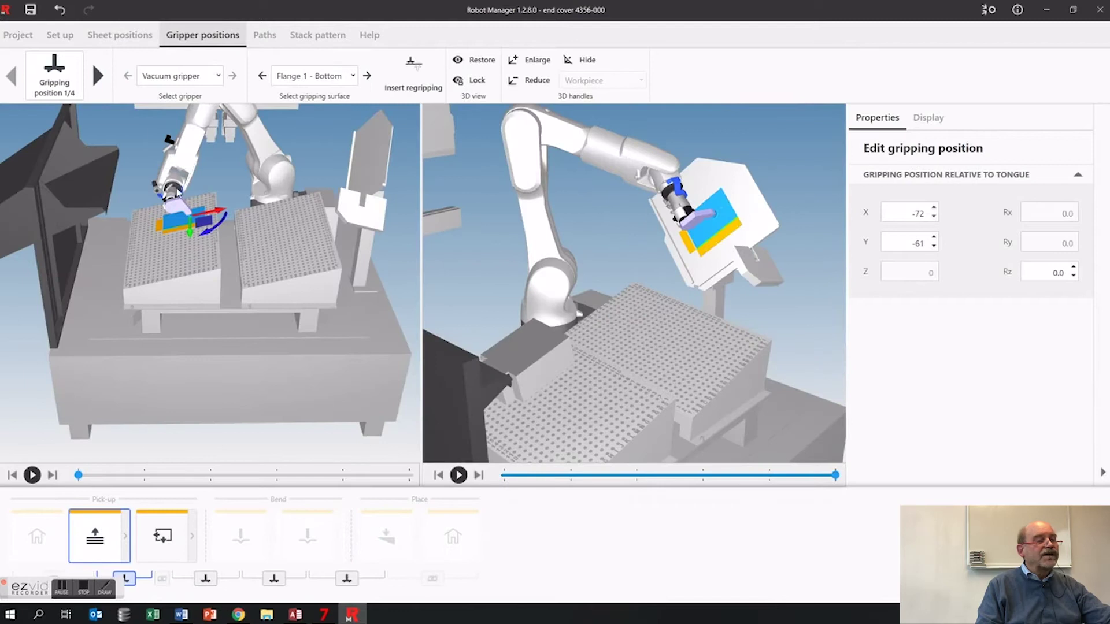
{"action": "scroll", "coordinate": [176, 192], "scroll_direction": "up", "scroll_amount": 3}
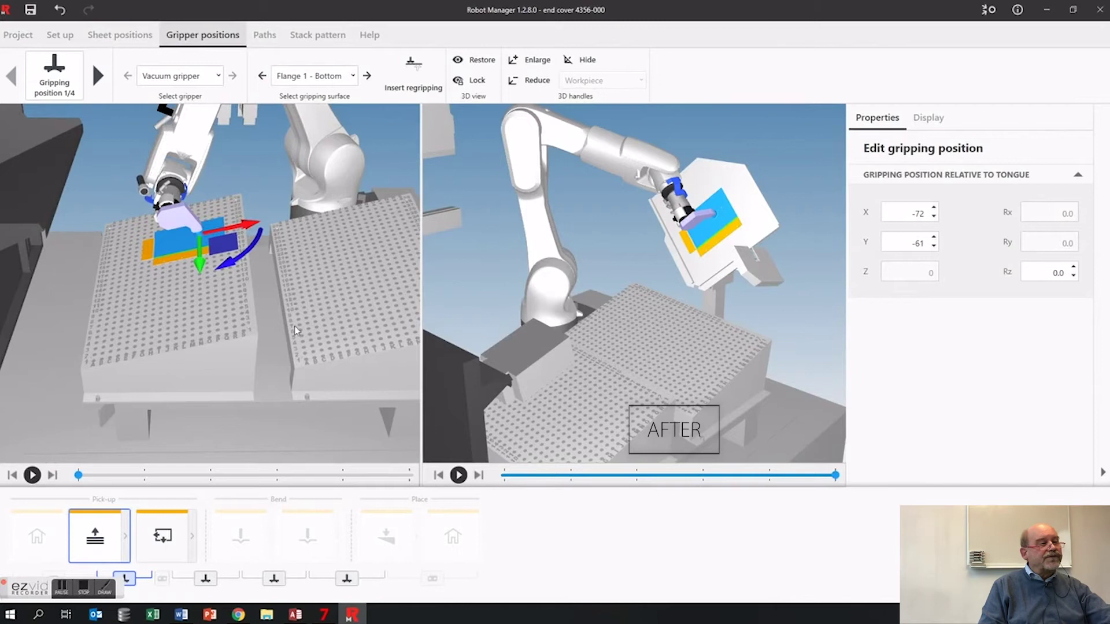
{"action": "left_click_drag", "start_coordinate": [227, 267], "coordinate": [214, 272]}
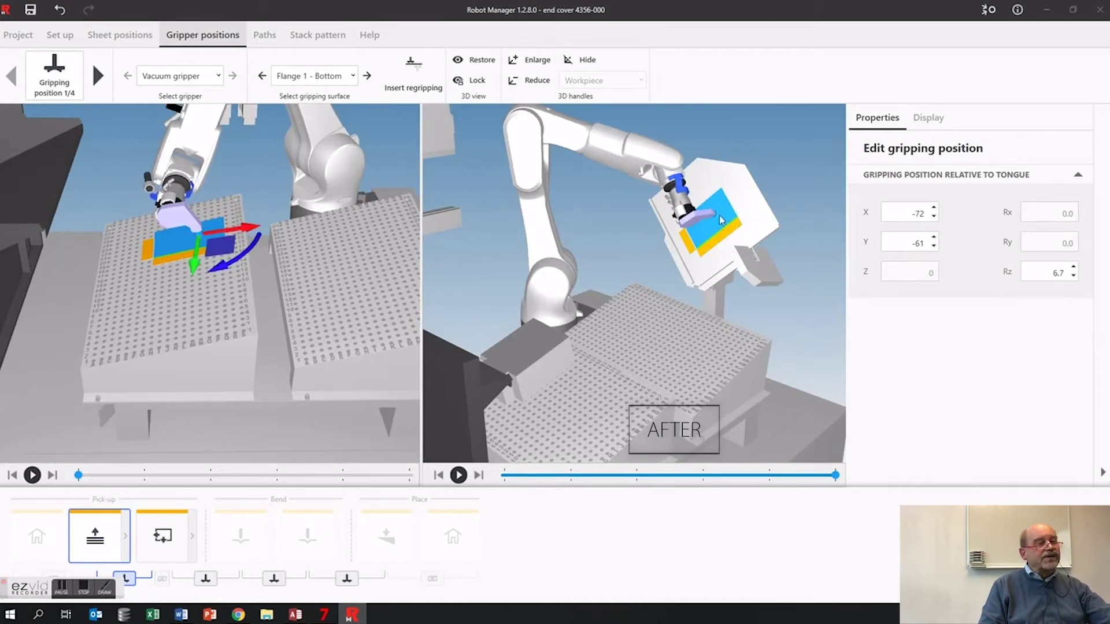
{"action": "left_click_drag", "start_coordinate": [219, 269], "coordinate": [202, 273]}
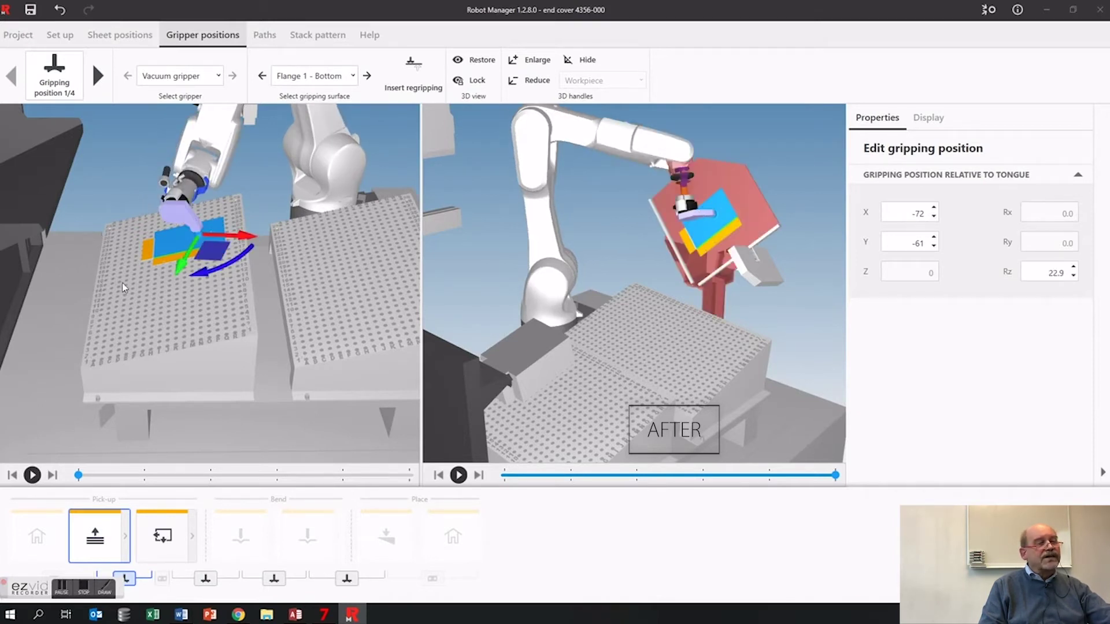
{"action": "left_click_drag", "start_coordinate": [206, 278], "coordinate": [227, 316]}
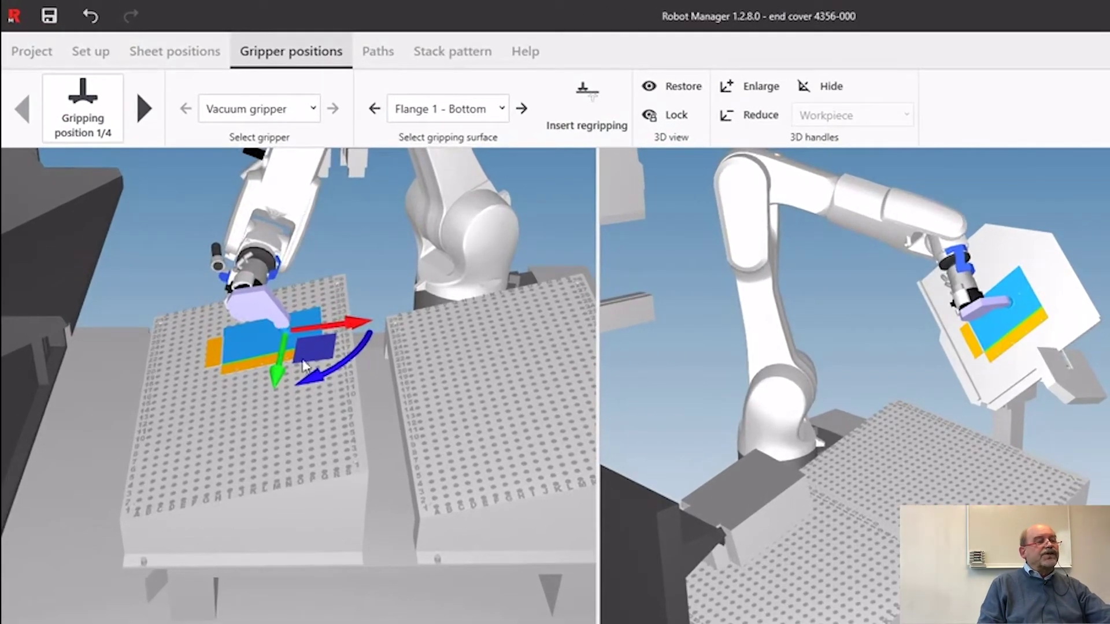
Step: Step through grips 2 and 3 and shift gripping position 4/4 along X to -68
{"action": "left_click", "coordinate": [149, 110]}
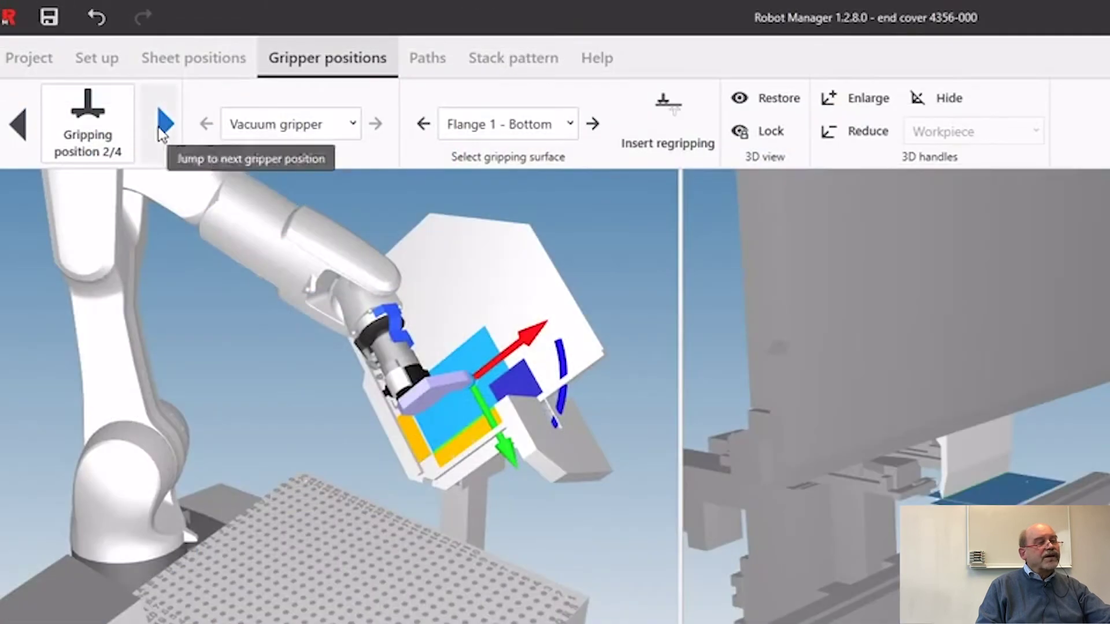
{"action": "left_click", "coordinate": [98, 75]}
{"action": "middle_click_drag", "start_coordinate": [207, 304], "coordinate": [234, 257]}
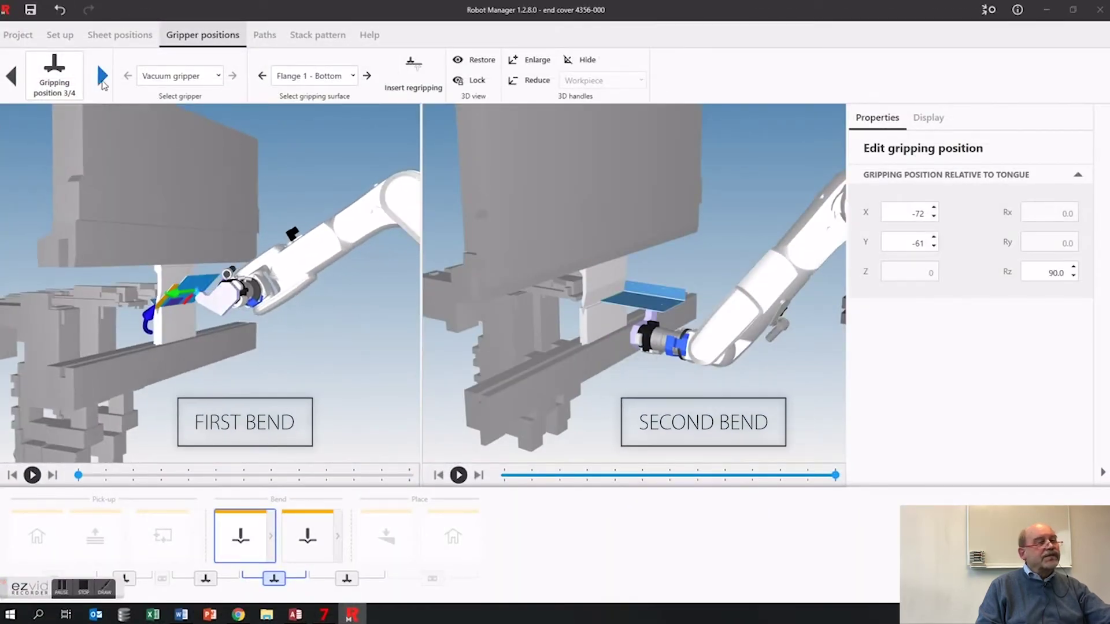
{"action": "left_click", "coordinate": [98, 75]}
{"action": "mouse_move", "coordinate": [499, 217]}
{"action": "middle_mouse_down"}
{"action": "mouse_move", "coordinate": [522, 236]}
{"action": "mouse_move", "coordinate": [497, 223]}
{"action": "middle_mouse_up"}
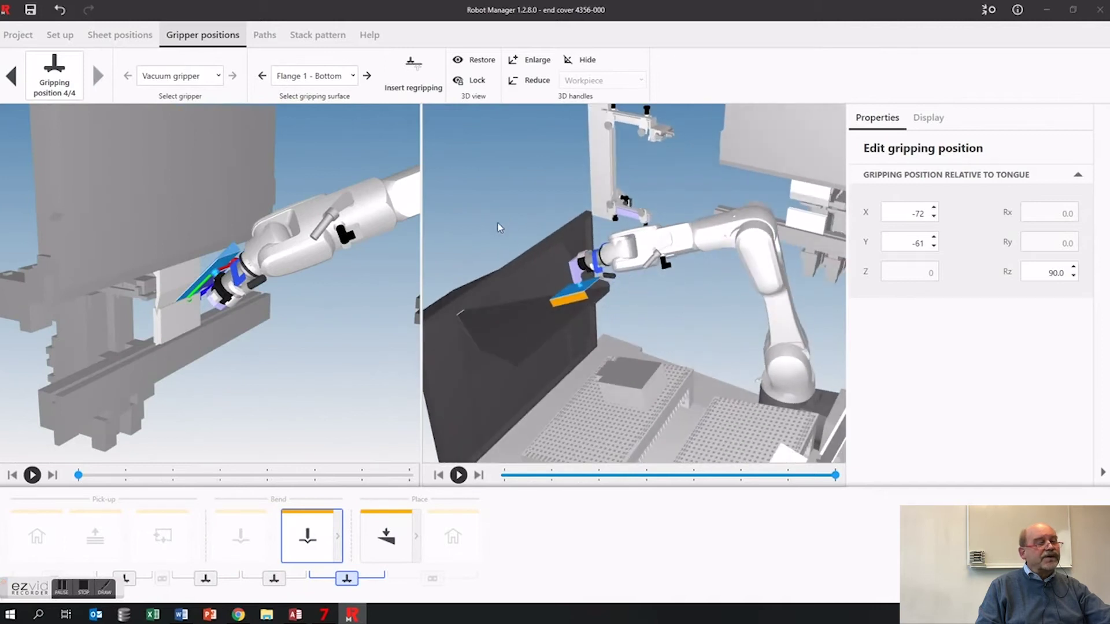
{"action": "scroll", "coordinate": [209, 254], "scroll_direction": "up", "scroll_amount": 3}
{"action": "left_click_drag", "start_coordinate": [200, 304], "coordinate": [213, 296]}
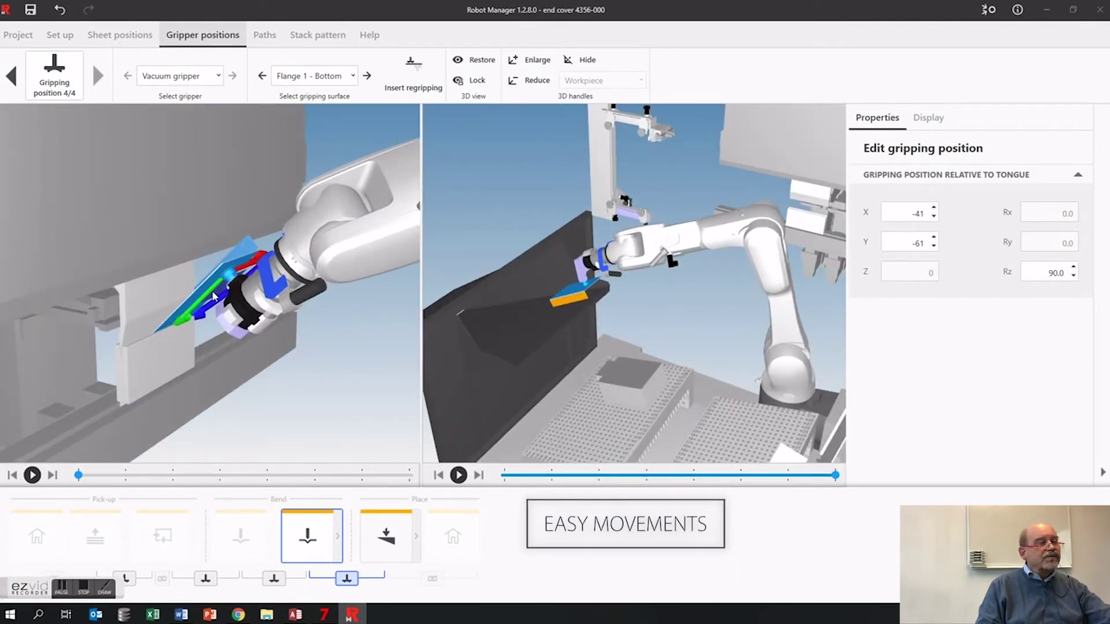
{"action": "left_click_drag", "start_coordinate": [212, 294], "coordinate": [186, 276]}
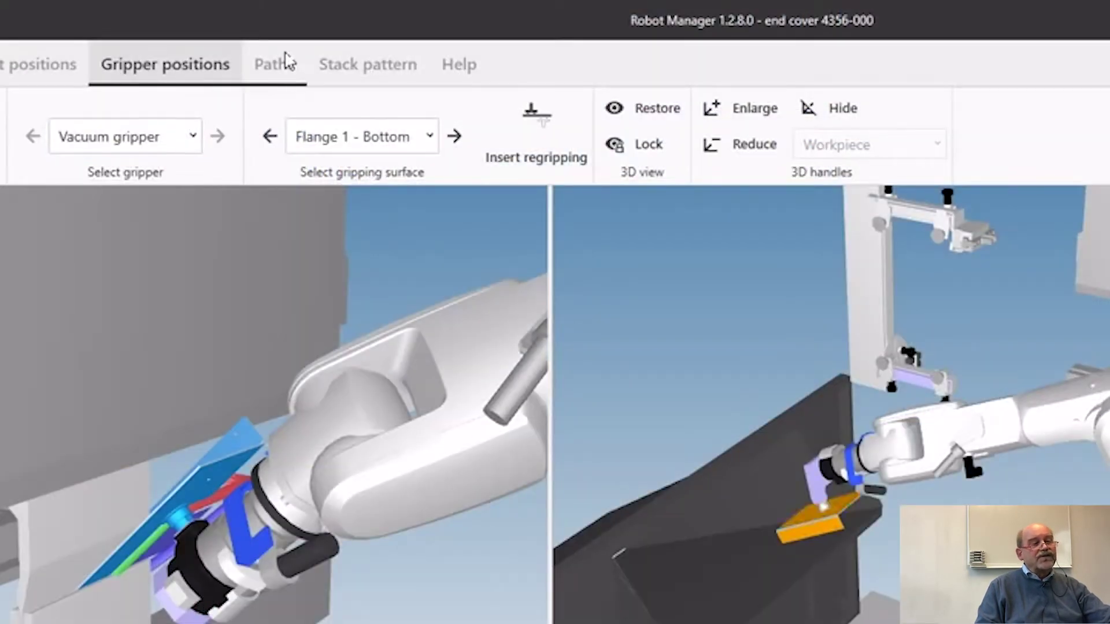
{"action": "left_click", "coordinate": [283, 62]}
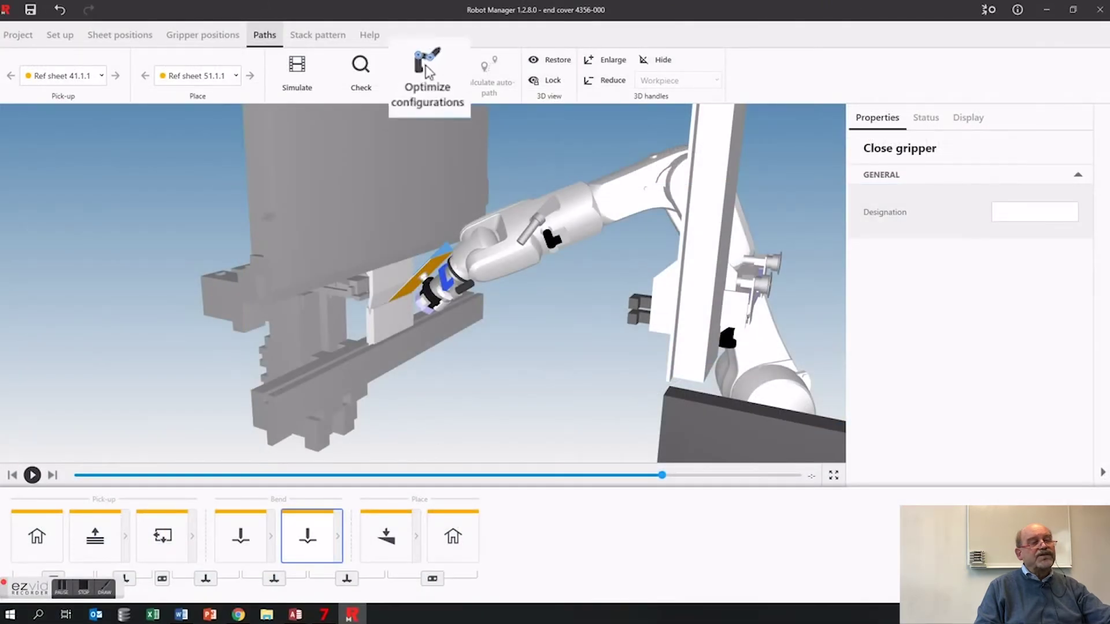
Step: Optimize the joint configurations, run the collision check, and locate the red collision mark
{"action": "left_click", "coordinate": [425, 73]}
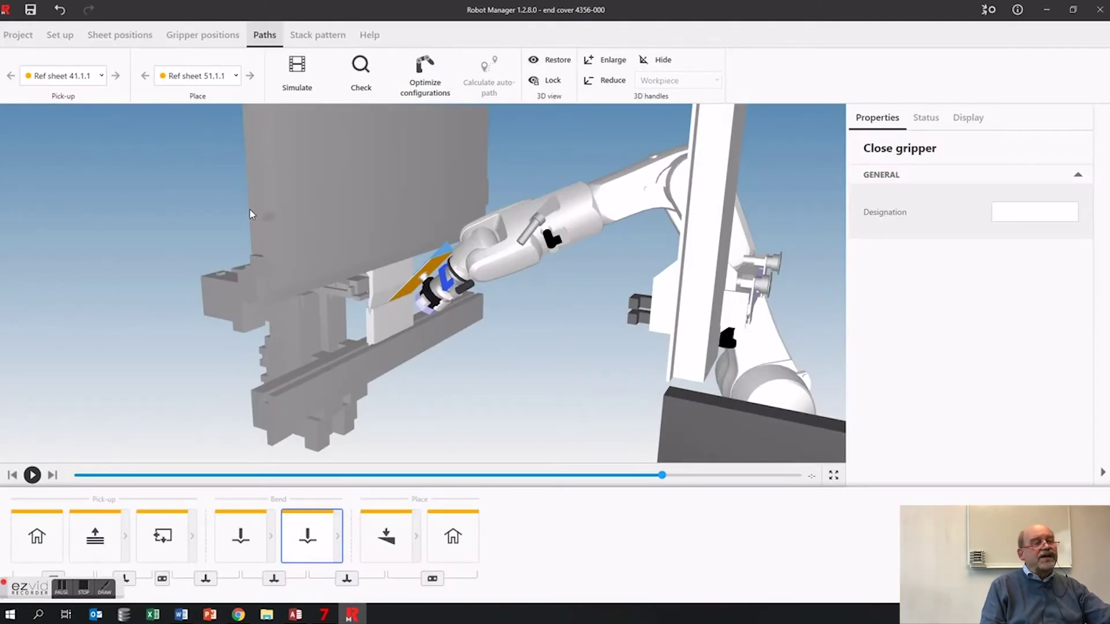
{"action": "left_click", "coordinate": [362, 67]}
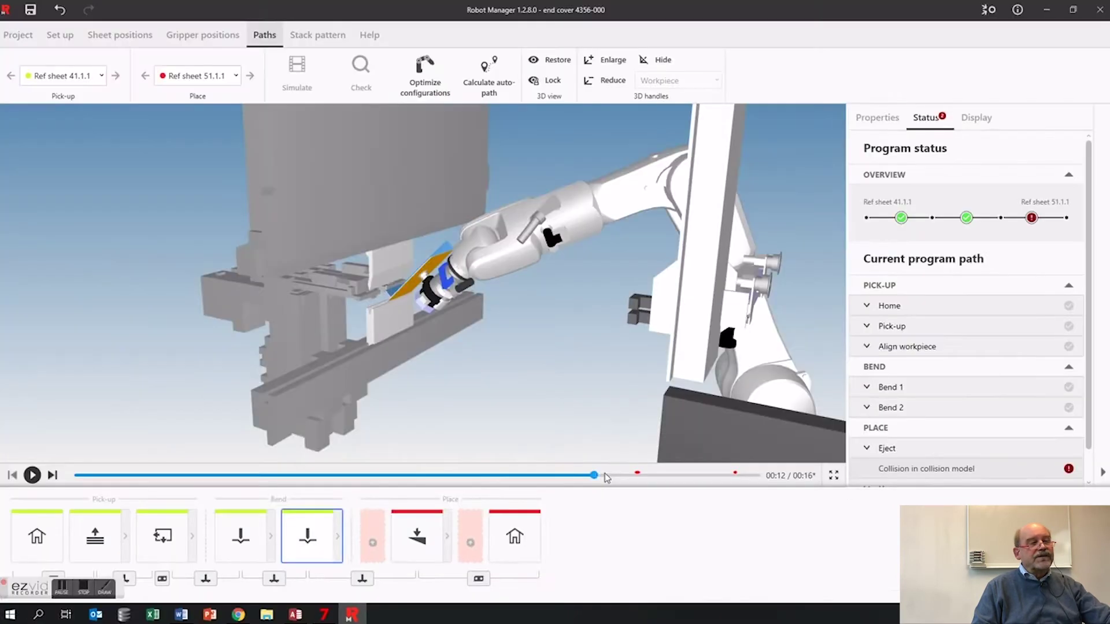
{"action": "left_click", "coordinate": [665, 421]}
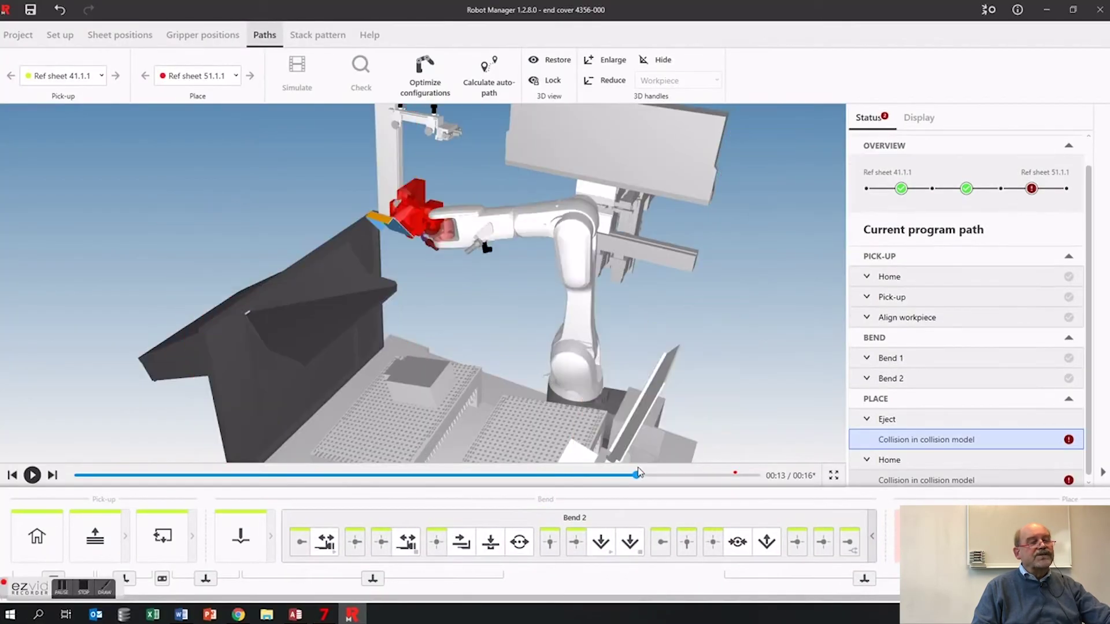
{"action": "left_click_drag", "start_coordinate": [639, 473], "coordinate": [595, 465]}
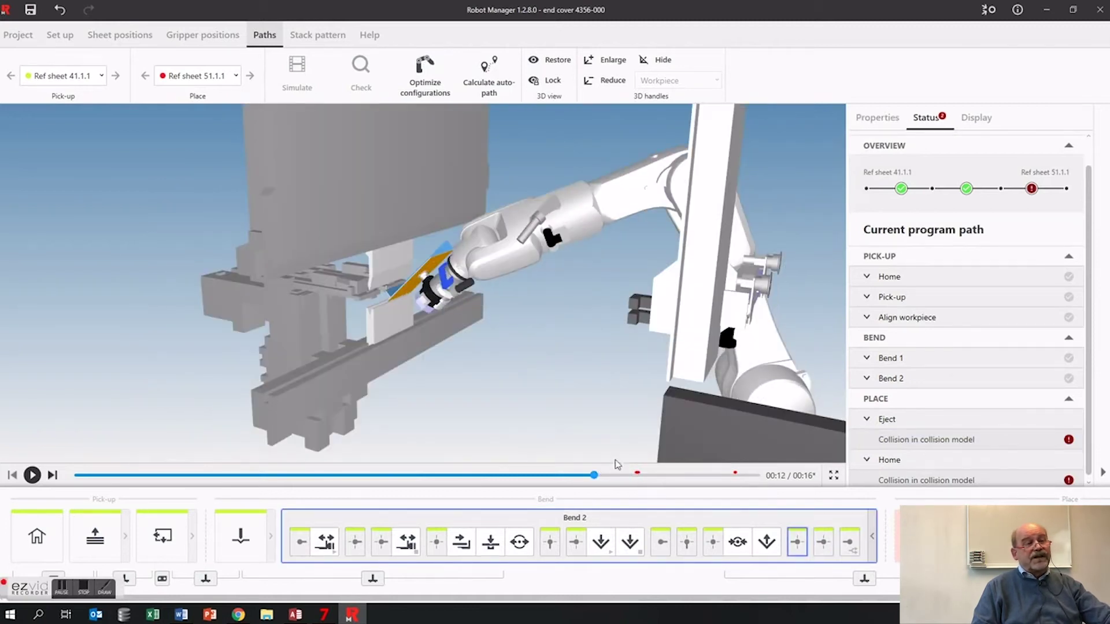
{"action": "scroll", "coordinate": [528, 323], "scroll_direction": "down", "scroll_amount": 5}
{"action": "middle_click_drag", "start_coordinate": [529, 321], "coordinate": [600, 372]}
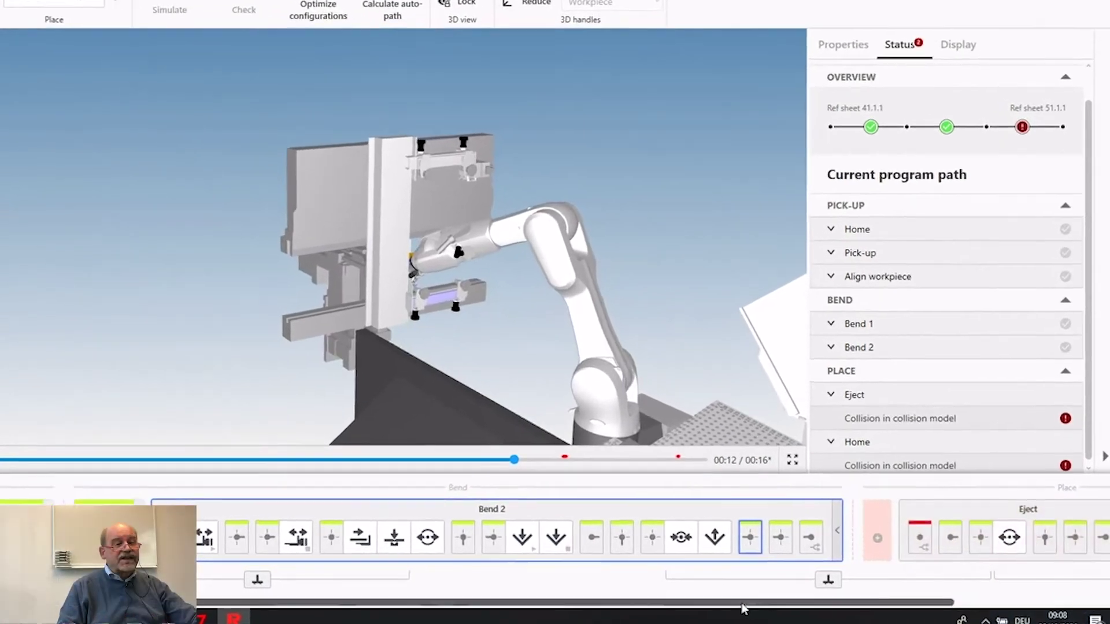
{"action": "left_click_drag", "start_coordinate": [792, 599], "coordinate": [1006, 567]}
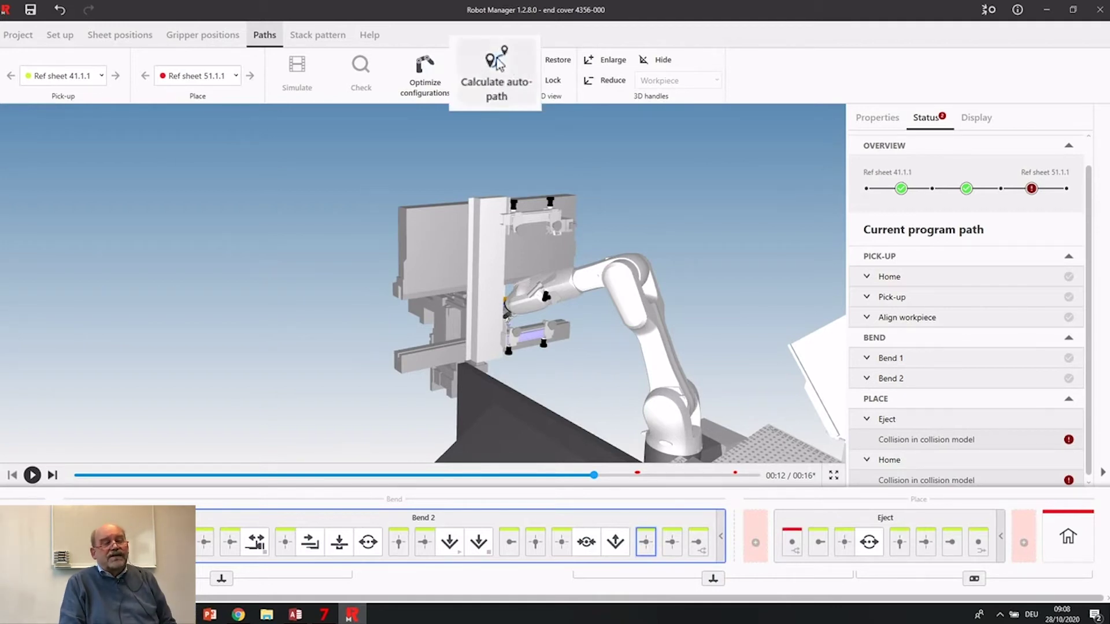
Step: Calculate an auto-path around the eject step and review the collision-free path
{"action": "left_click", "coordinate": [499, 64]}
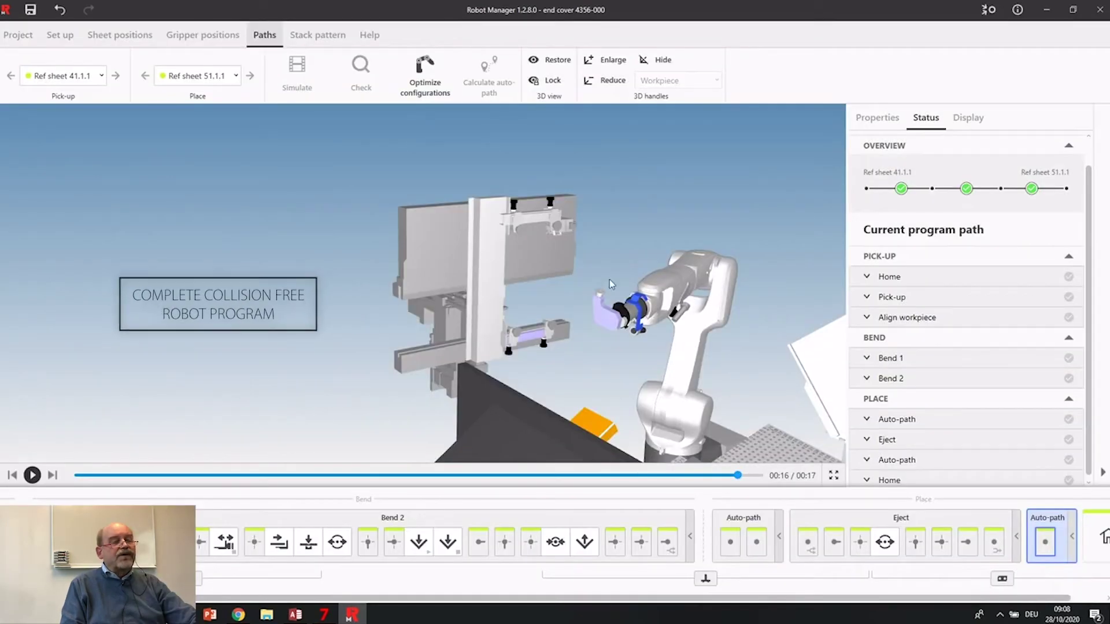
{"action": "scroll", "coordinate": [549, 280], "scroll_direction": "down", "scroll_amount": 4}
{"action": "middle_click_drag", "start_coordinate": [668, 279], "coordinate": [529, 313]}
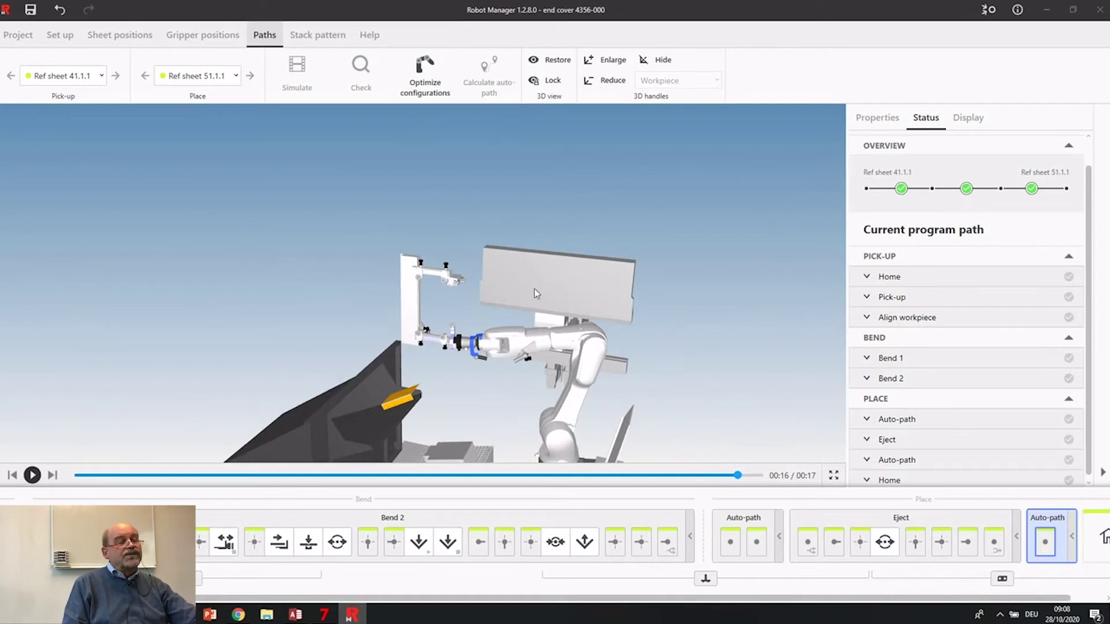
{"action": "middle_click_drag", "start_coordinate": [368, 264], "coordinate": [560, 214]}
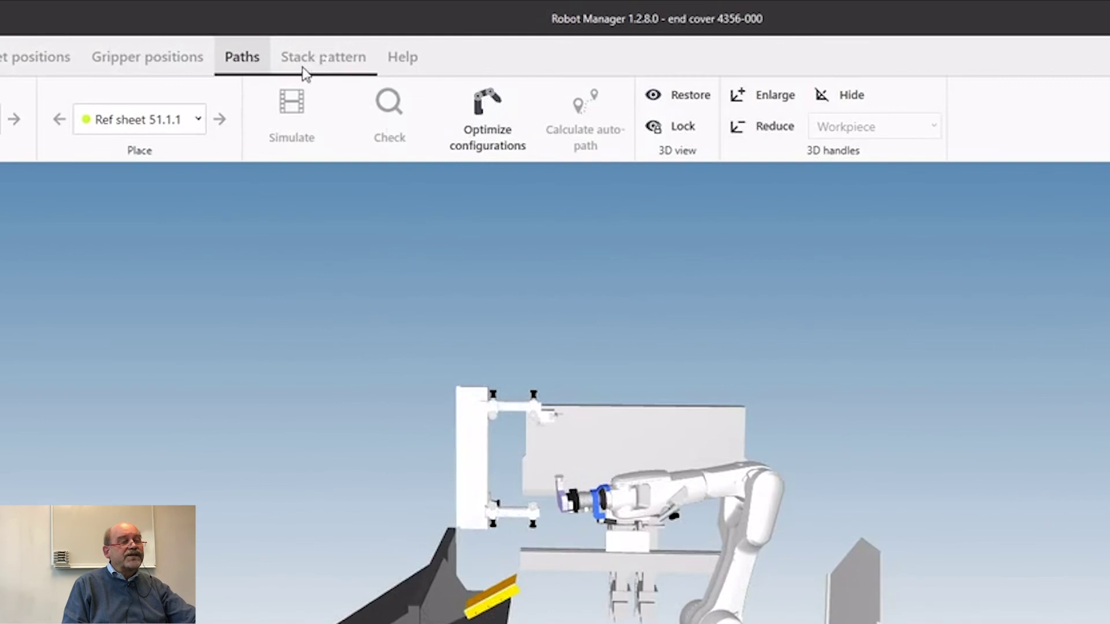
Step: Duplicate Stack 1 of Pallet 41 along Y to create Ref sheet 41.2.1
{"action": "left_click", "coordinate": [303, 68]}
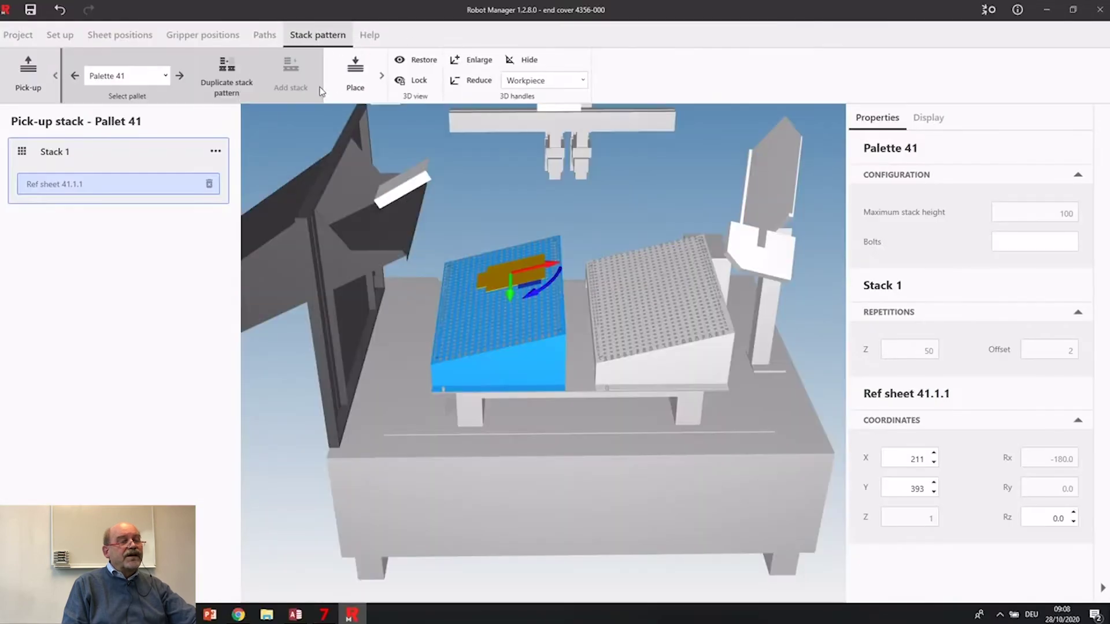
{"action": "middle_click_drag", "start_coordinate": [543, 329], "coordinate": [616, 307]}
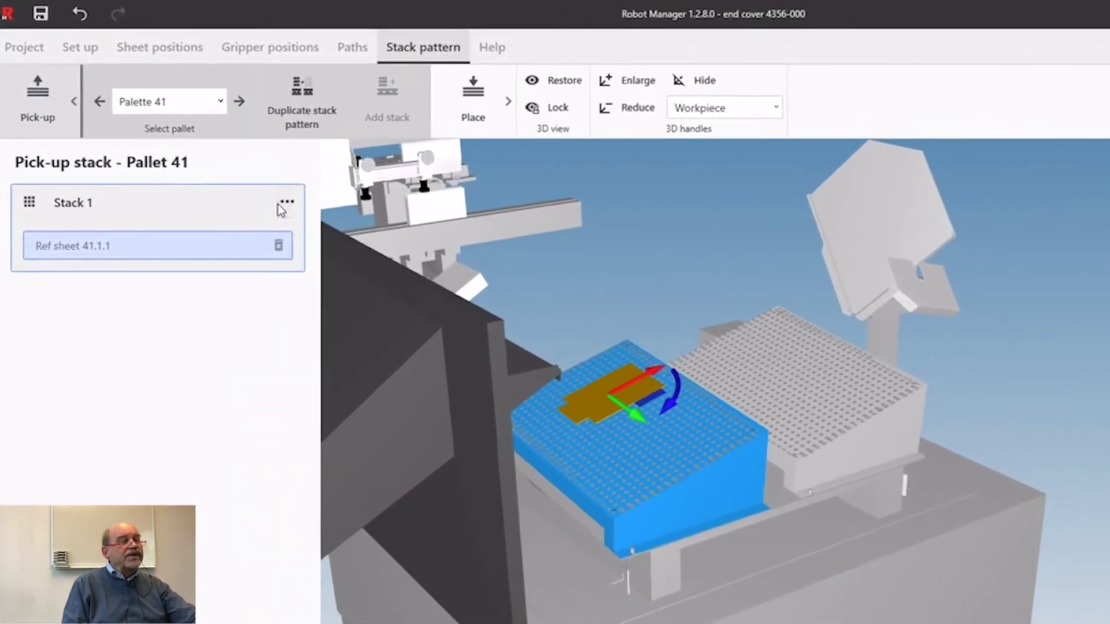
{"action": "left_click", "coordinate": [258, 182]}
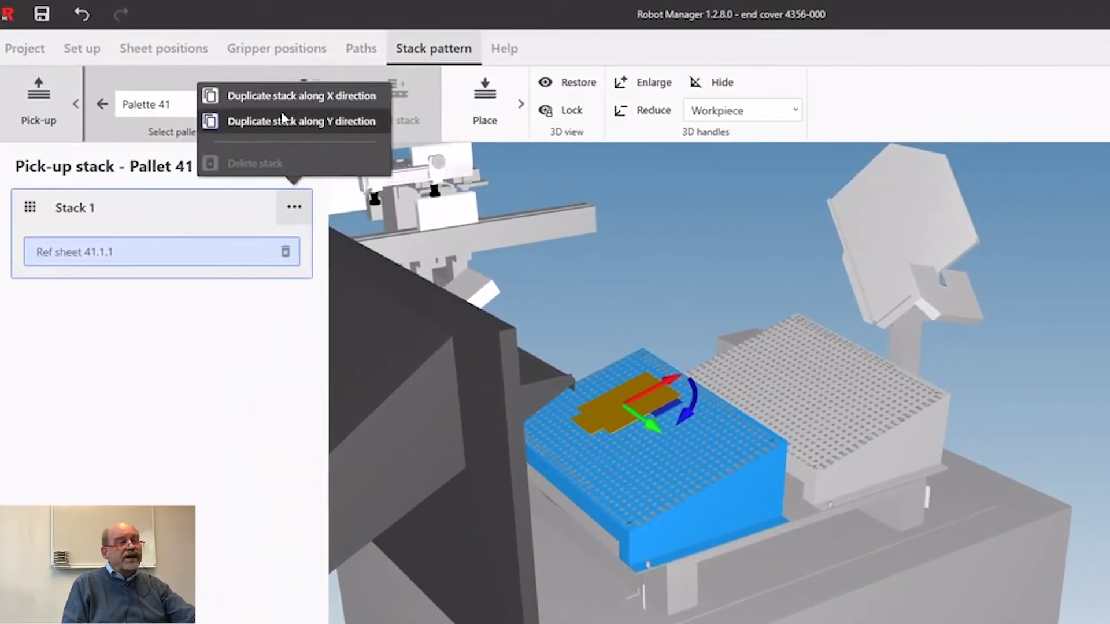
{"action": "left_click", "coordinate": [292, 122]}
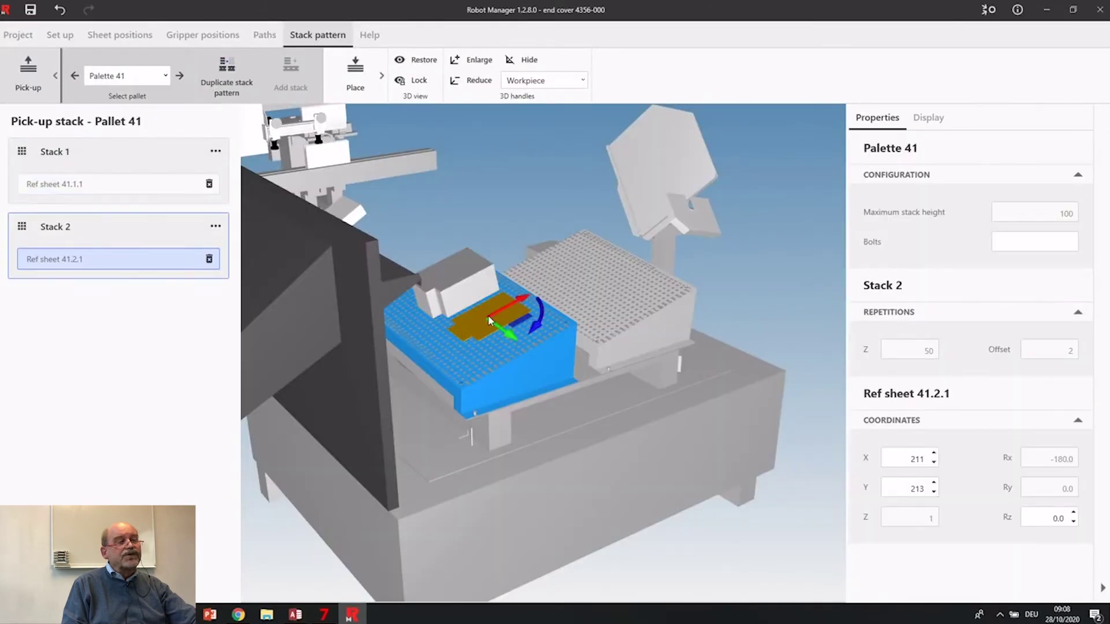
Step: Place pins in pallet holes G17, G8, I7 and I16
{"action": "scroll", "coordinate": [657, 434], "scroll_direction": "up", "scroll_amount": 3}
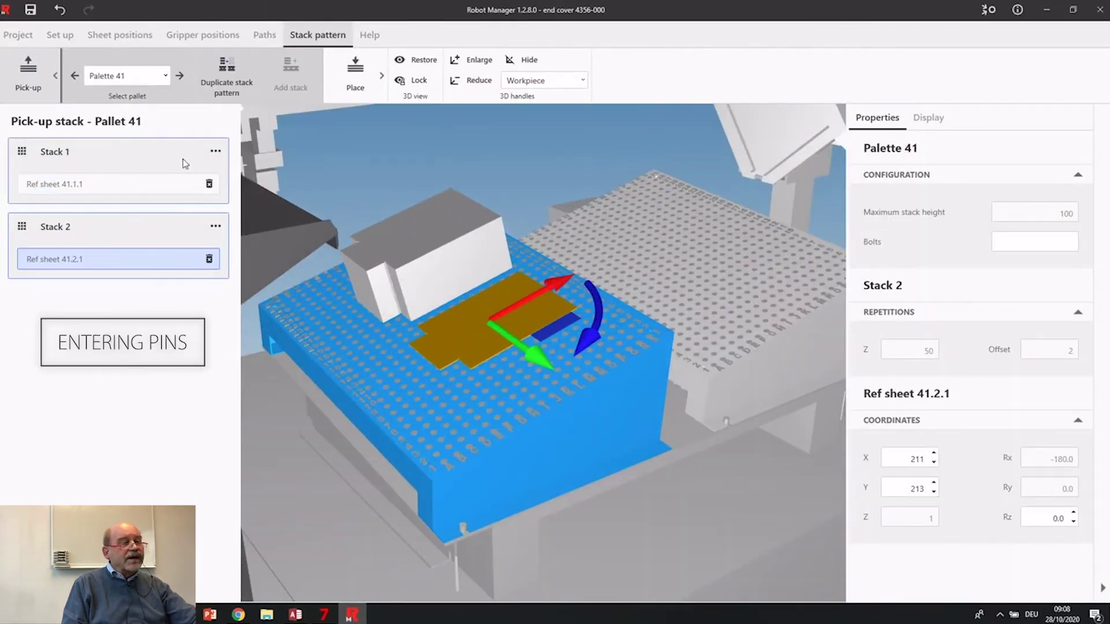
{"action": "scroll", "coordinate": [352, 322], "scroll_direction": "up", "scroll_amount": 5}
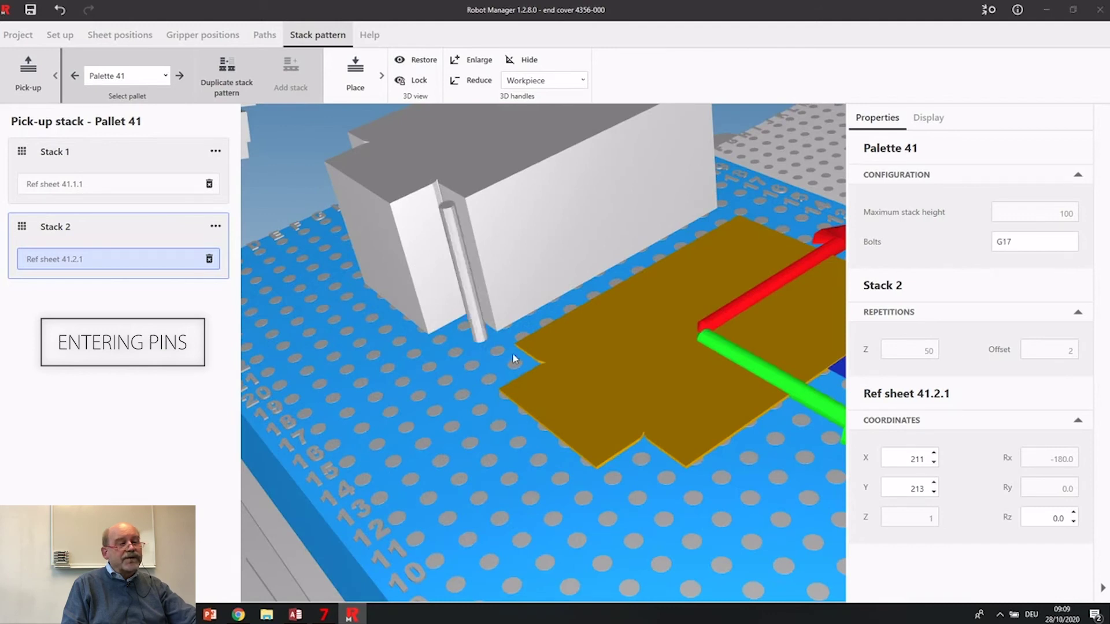
{"action": "left_click", "coordinate": [665, 481]}
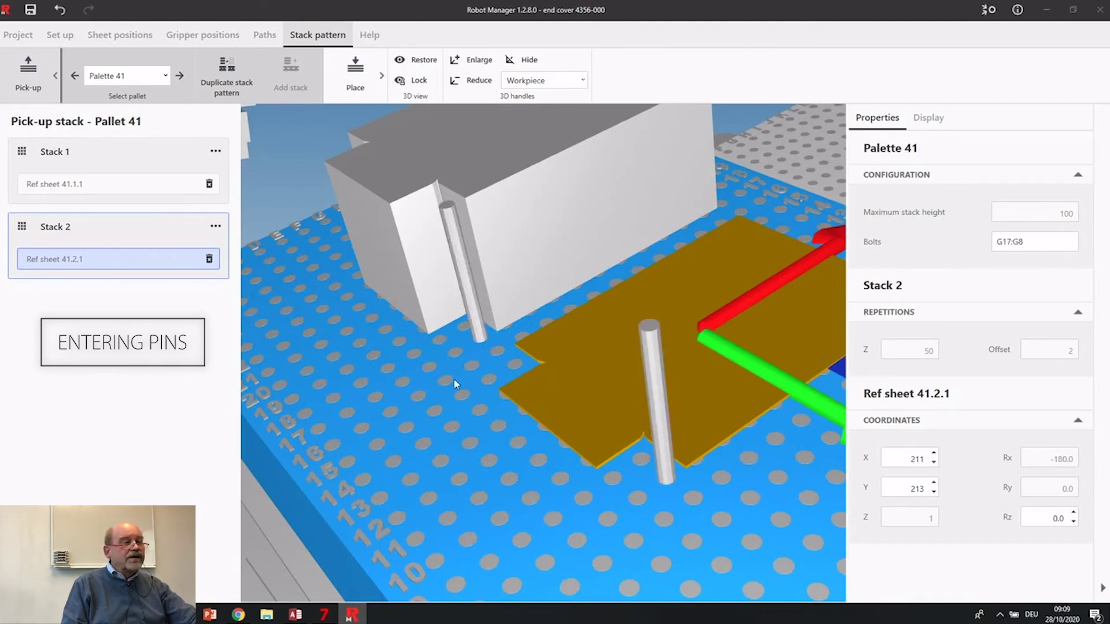
{"action": "mouse_move", "coordinate": [427, 281]}
{"action": "middle_mouse_down"}
{"action": "mouse_move", "coordinate": [452, 311]}
{"action": "mouse_move", "coordinate": [437, 286]}
{"action": "middle_mouse_up"}
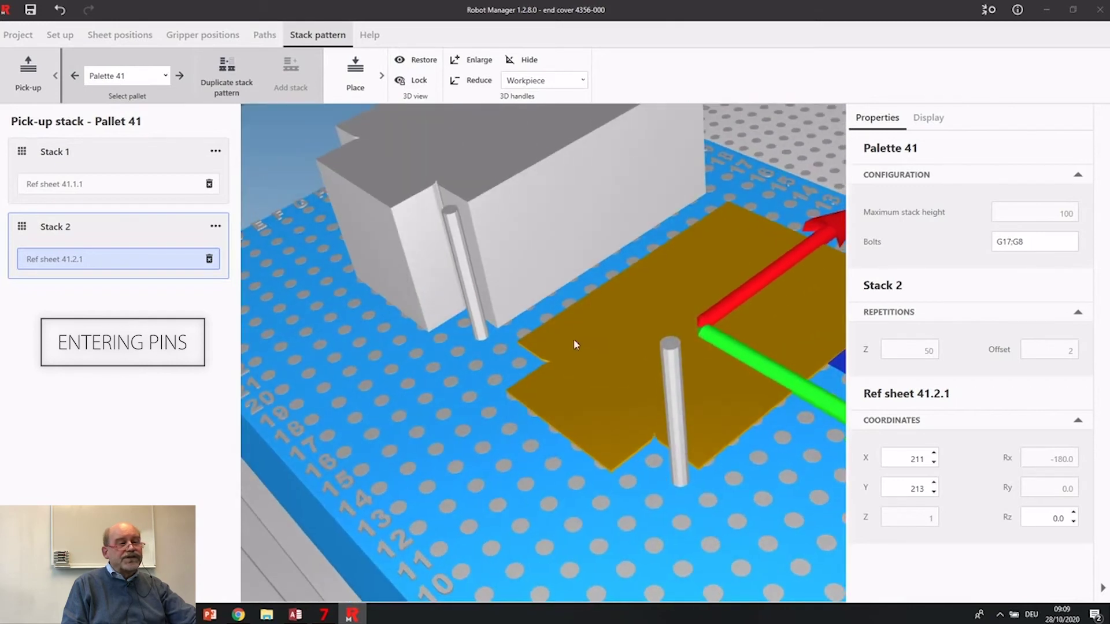
{"action": "scroll", "coordinate": [523, 410], "scroll_direction": "down", "scroll_amount": 3}
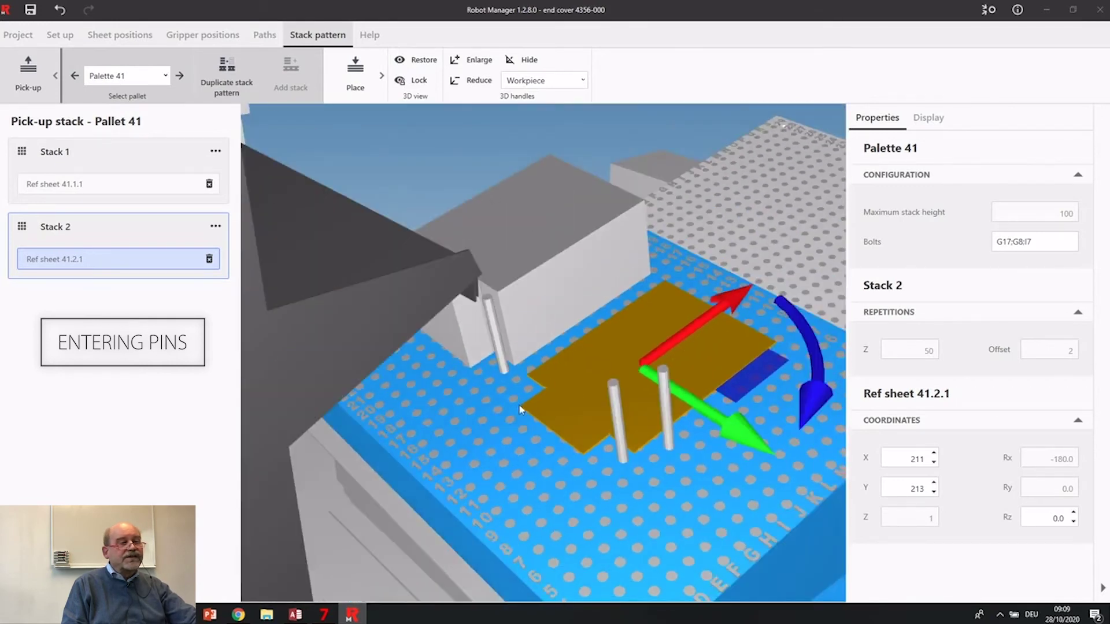
{"action": "scroll", "coordinate": [531, 371], "scroll_direction": "up", "scroll_amount": 6}
{"action": "left_click", "coordinate": [506, 344]}
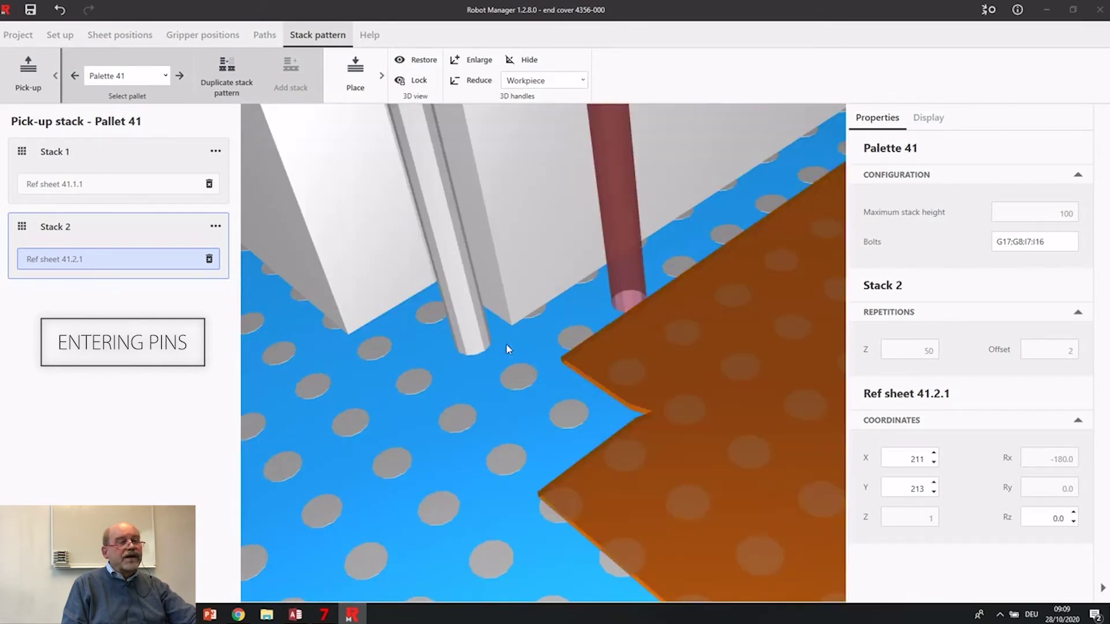
{"action": "scroll", "coordinate": [537, 341], "scroll_direction": "down", "scroll_amount": 5}
Step: Shift the second stack's sheet to Y 201, clear of the pins
{"action": "left_click_drag", "start_coordinate": [674, 376], "coordinate": [677, 383]}
{"action": "left_click", "coordinate": [679, 388]}
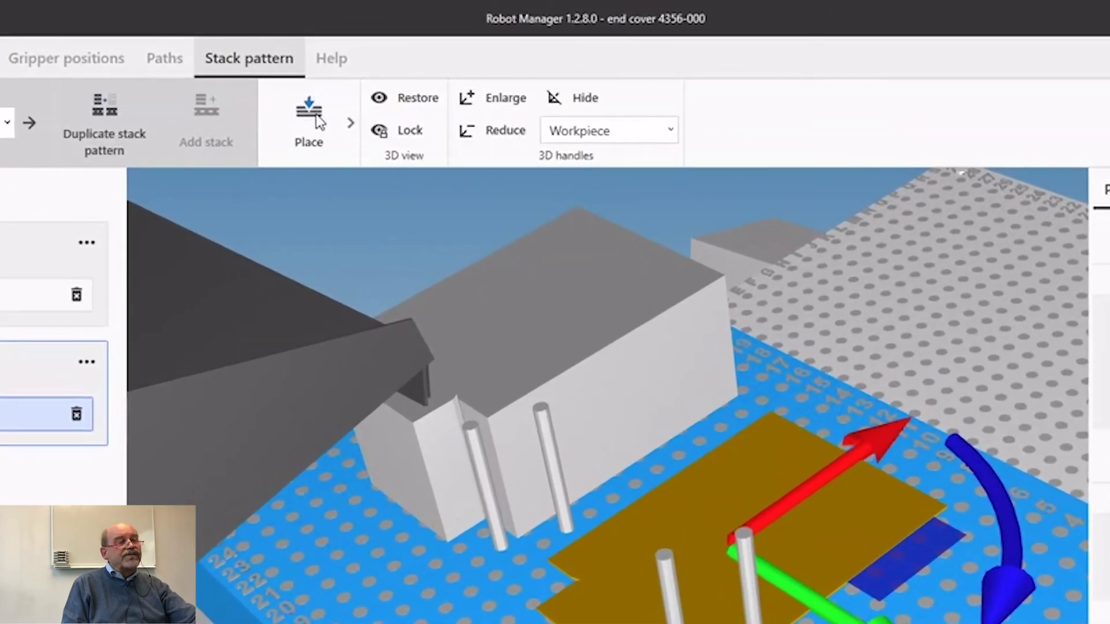
{"action": "left_click", "coordinate": [308, 118]}
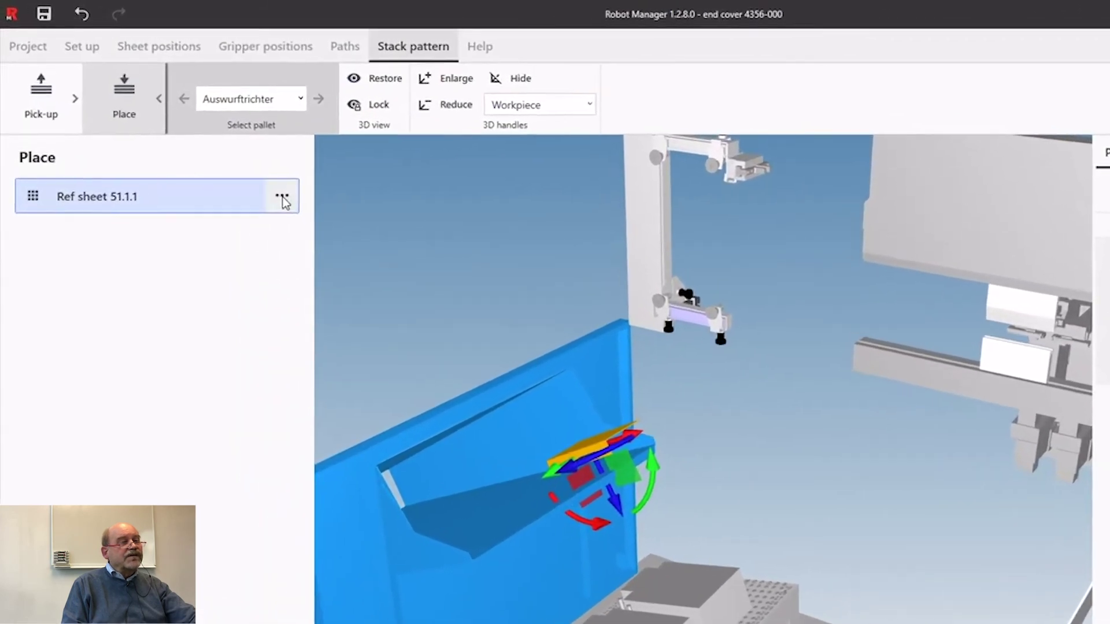
Step: Duplicate Ref sheet 51.1.1 along X twice, creating 51.2.1 and 51.3.1 in the chute
{"action": "left_click", "coordinate": [282, 197]}
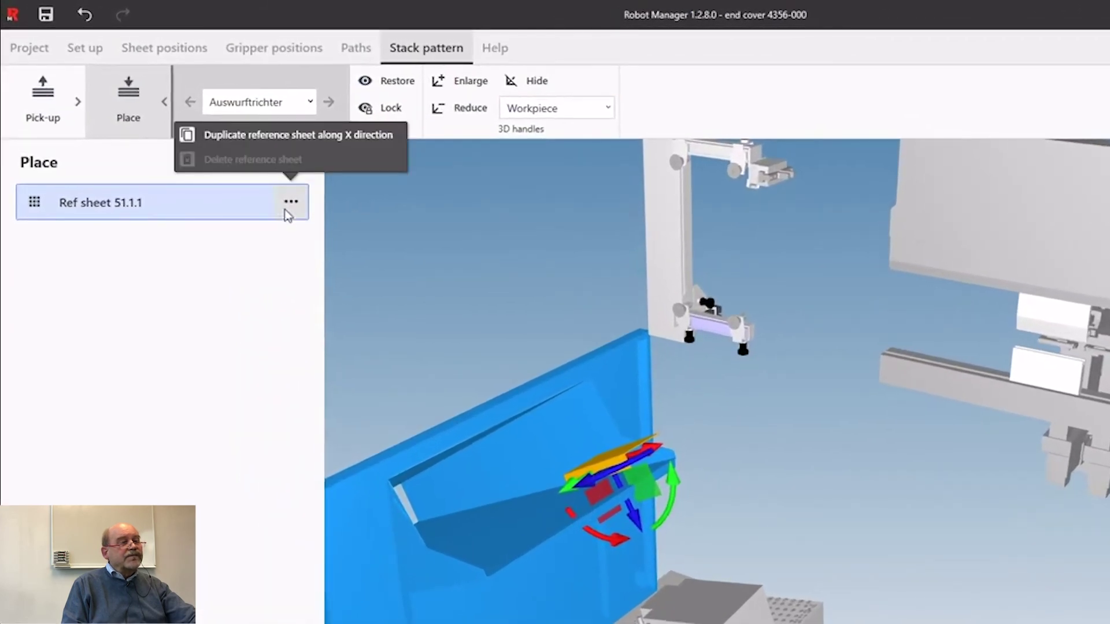
{"action": "left_click", "coordinate": [275, 136]}
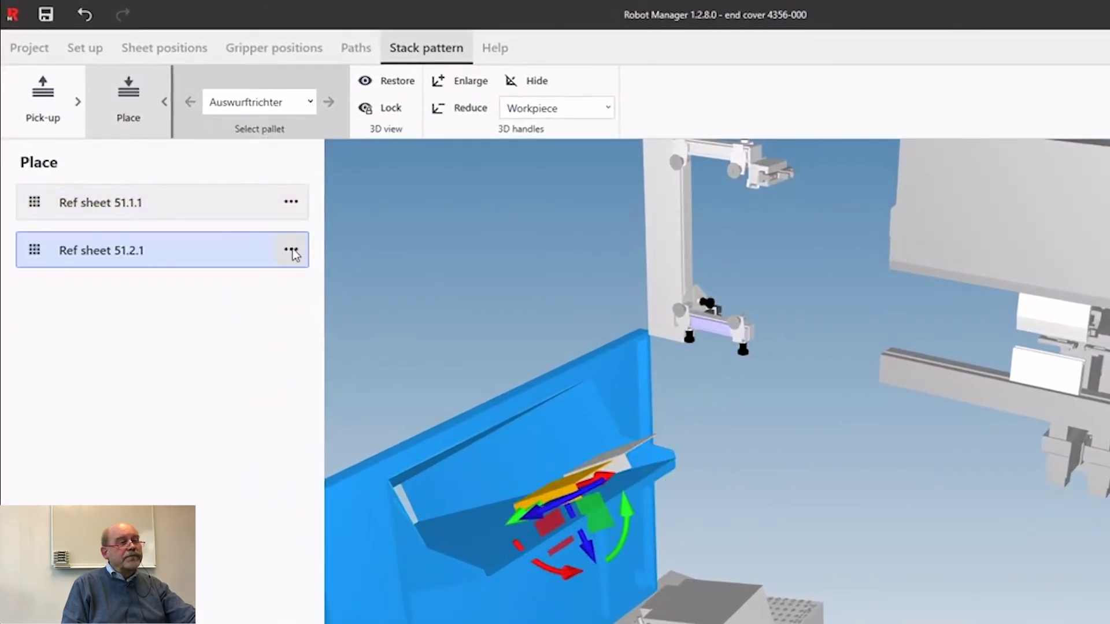
{"action": "left_click", "coordinate": [292, 252]}
{"action": "left_click", "coordinate": [299, 185]}
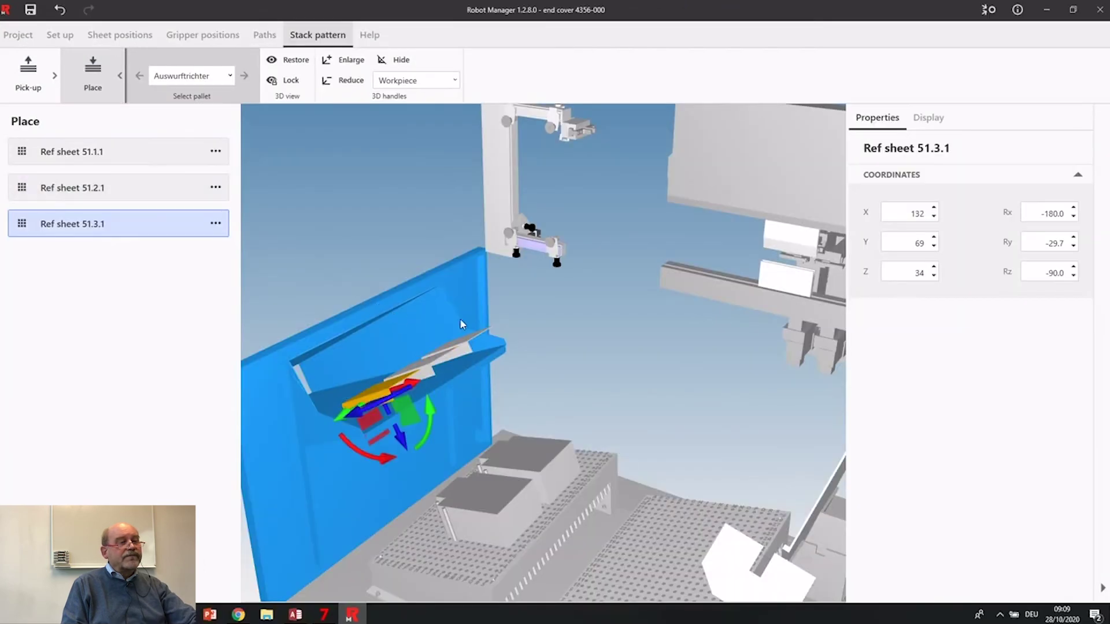
{"action": "middle_click_drag", "start_coordinate": [503, 351], "coordinate": [539, 327]}
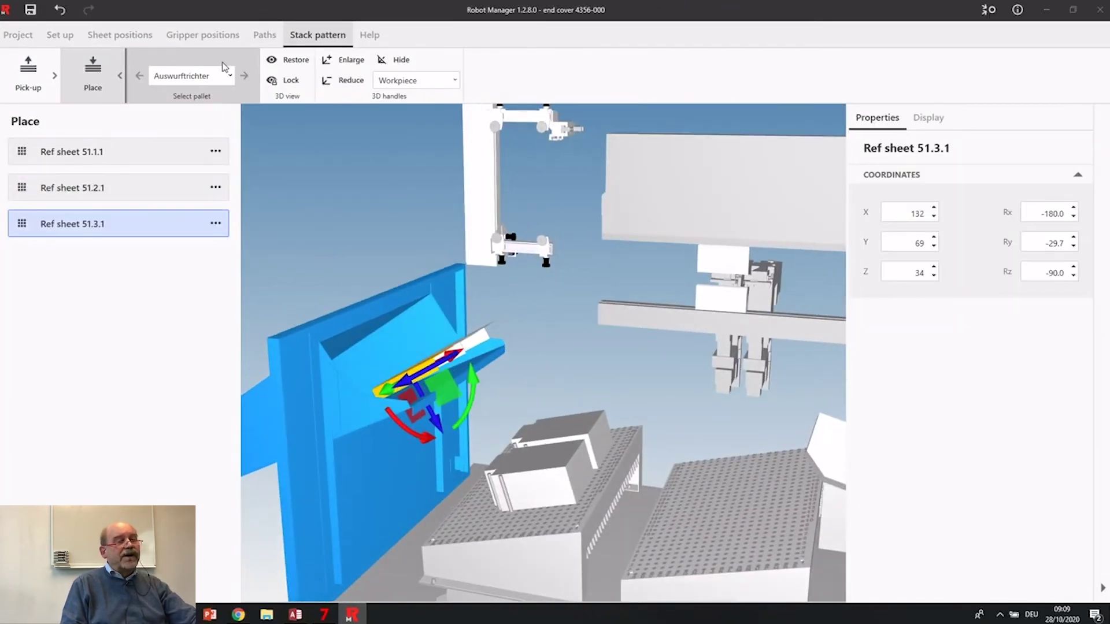
{"action": "middle_click_drag", "start_coordinate": [340, 284], "coordinate": [486, 297]}
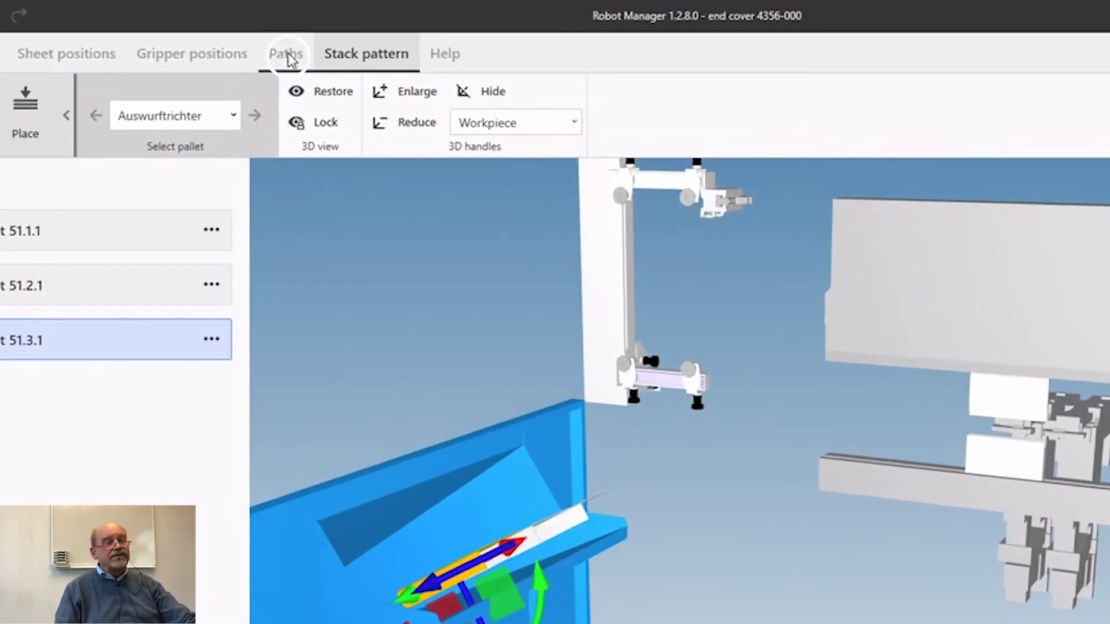
{"action": "left_click", "coordinate": [264, 34]}
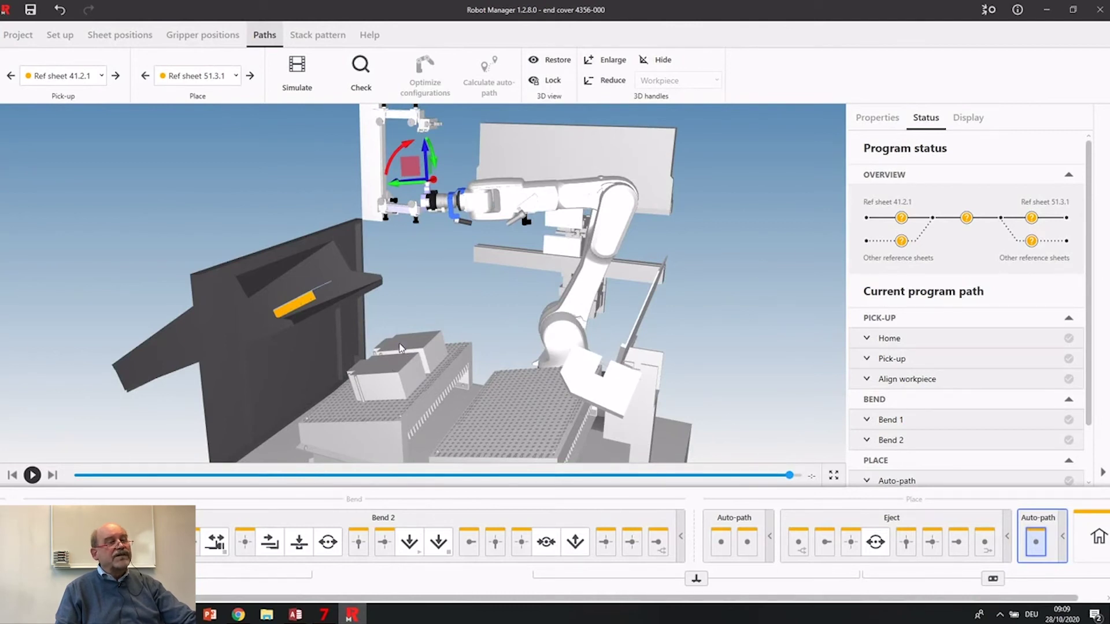
Step: Calculate the Ref sheet 41.2.1 to 51.3.1 program, confirm all status points are green OK, and rewind
{"action": "left_click", "coordinate": [361, 66]}
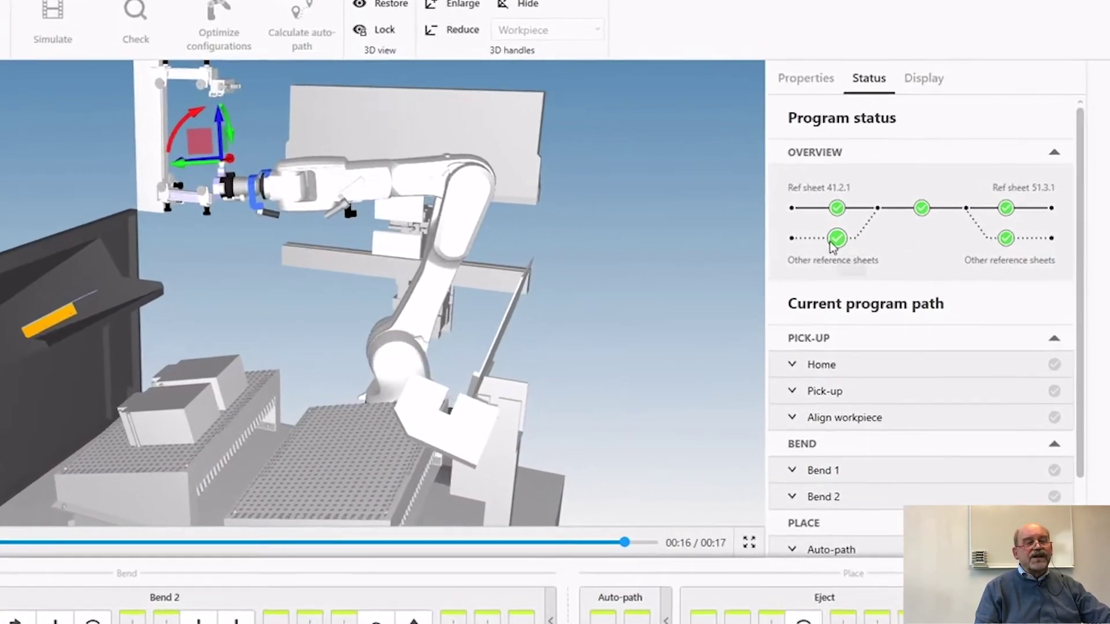
{"action": "mouse_move", "coordinate": [901, 246]}
{"action": "mouse_move", "coordinate": [980, 246]}
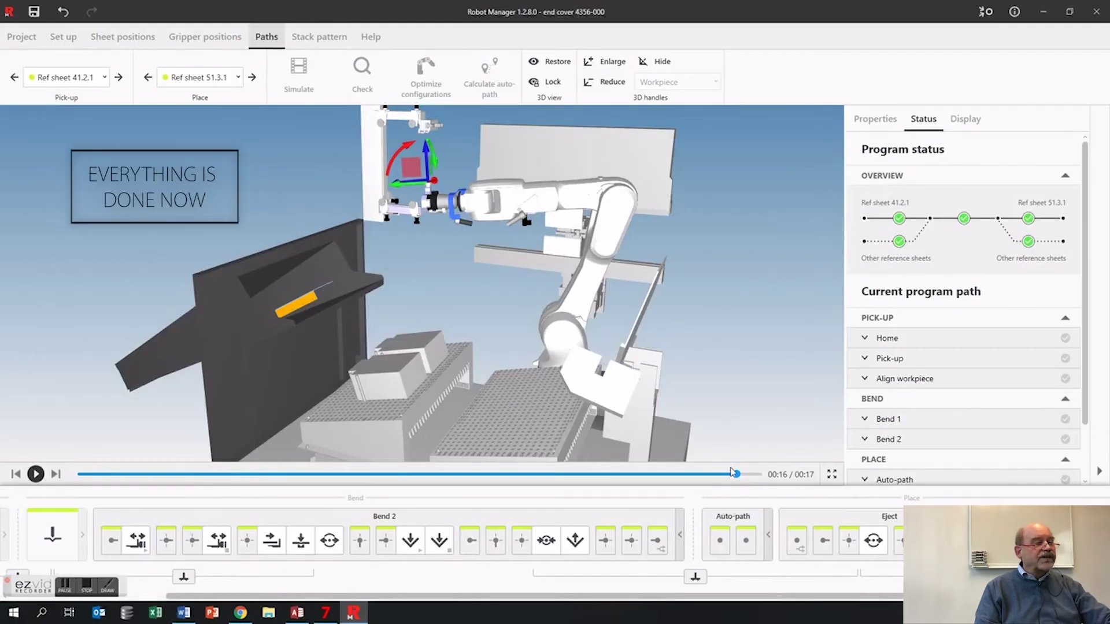
{"action": "left_click_drag", "start_coordinate": [737, 475], "coordinate": [81, 474]}
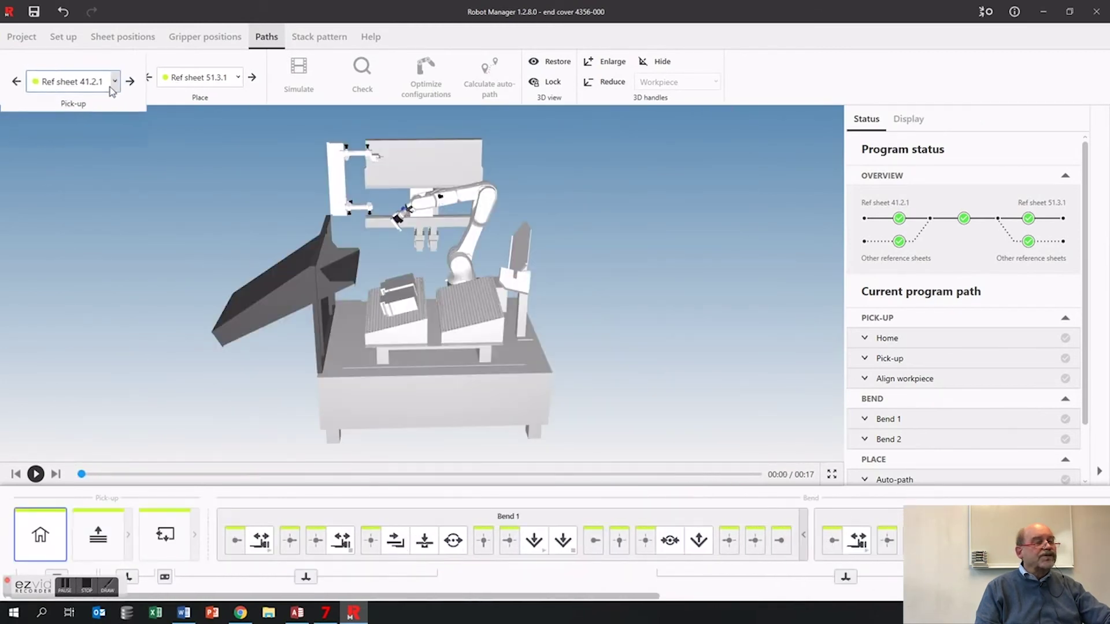
Step: Set pick-up to Ref sheet 41.1.1 and place to Ref sheet 51.2.1
{"action": "left_click", "coordinate": [93, 76]}
{"action": "left_click", "coordinate": [73, 109]}
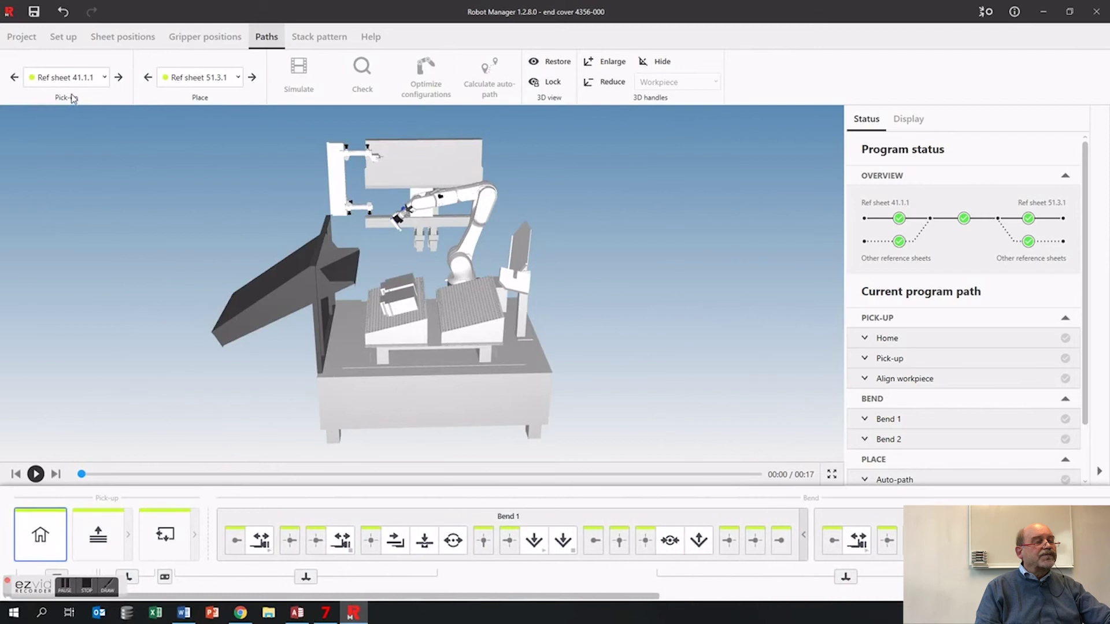
{"action": "left_click", "coordinate": [236, 81]}
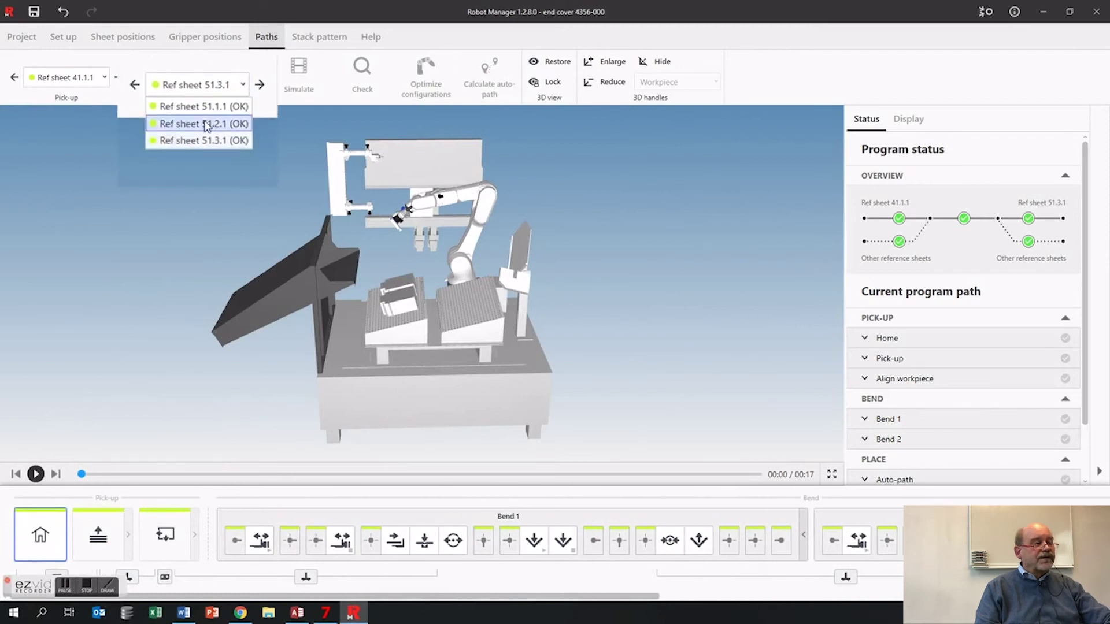
{"action": "left_click", "coordinate": [208, 125]}
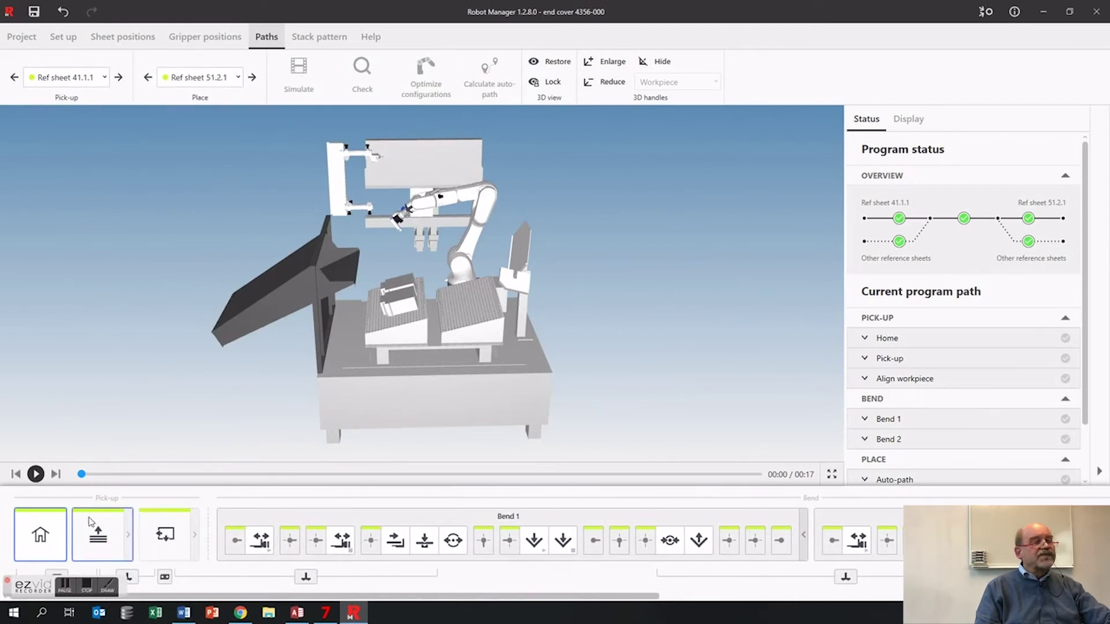
Step: Play the simulation through to verify it is collision-free, then bring up the Save as page
{"action": "left_click", "coordinate": [34, 474]}
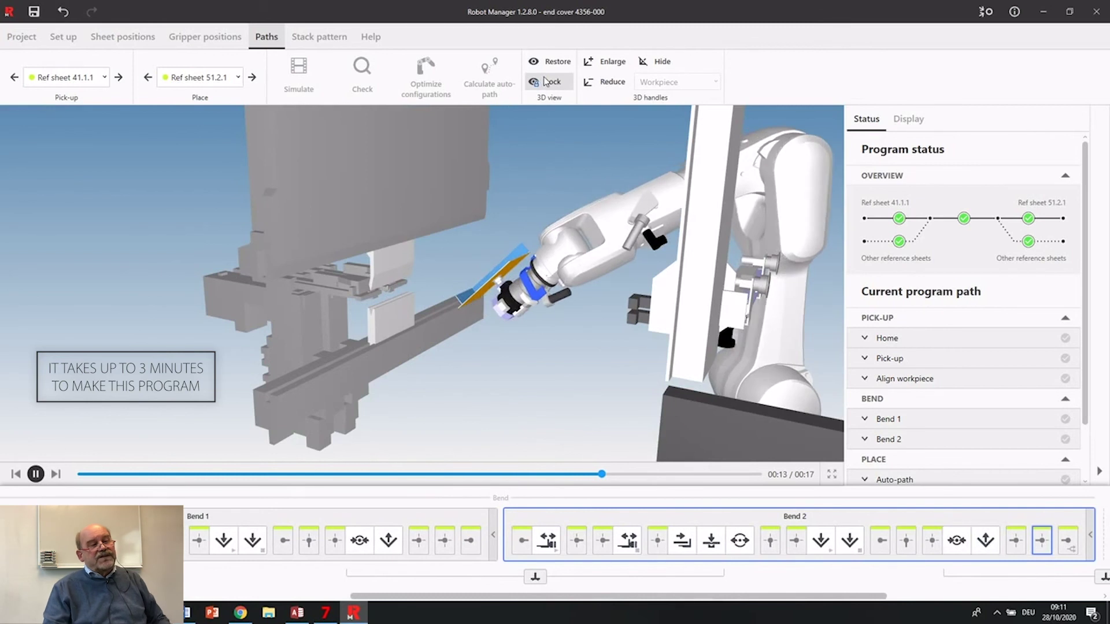
{"action": "middle_click_drag", "start_coordinate": [439, 275], "coordinate": [318, 239]}
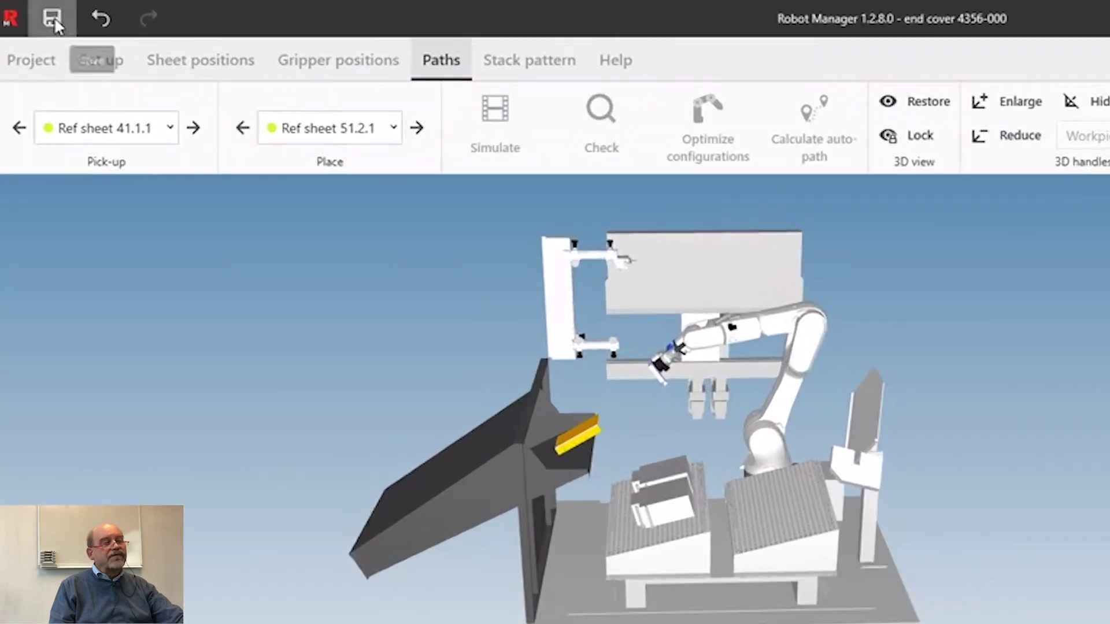
{"action": "left_click", "coordinate": [52, 19]}
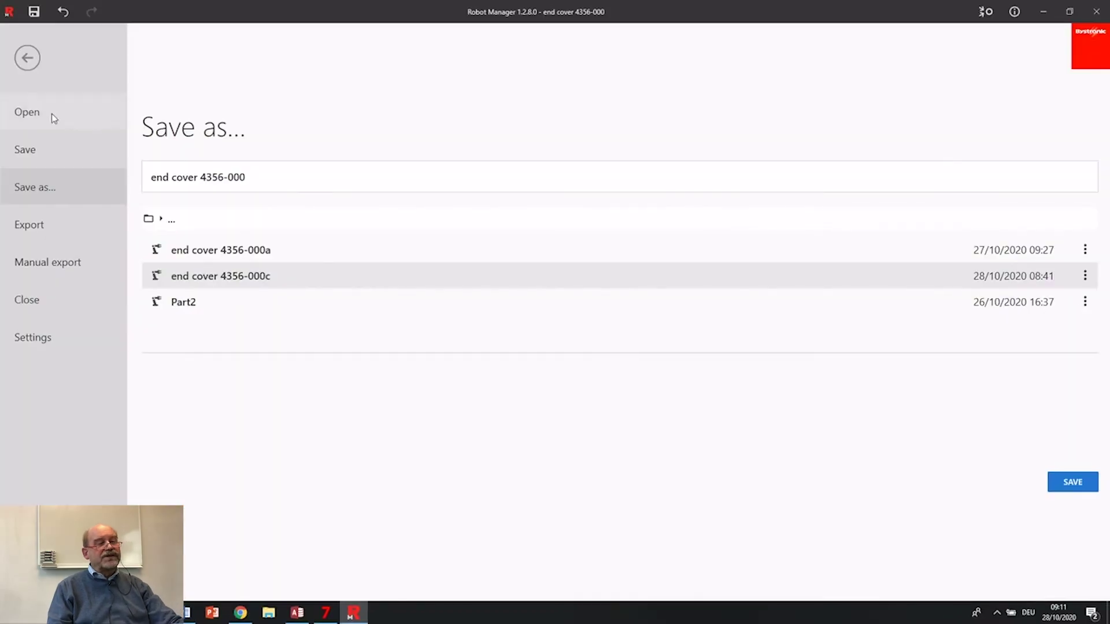
Step: Save project end cover 4356-000 and export it from the Project options
{"action": "left_click", "coordinate": [1067, 482]}
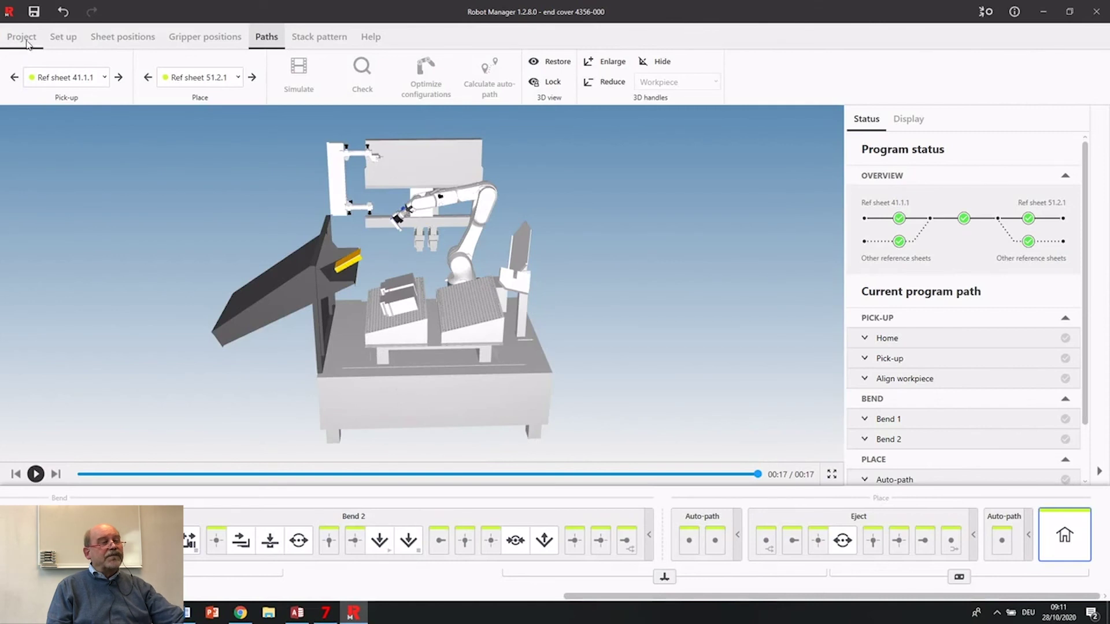
{"action": "left_click", "coordinate": [24, 38]}
{"action": "left_click", "coordinate": [30, 227]}
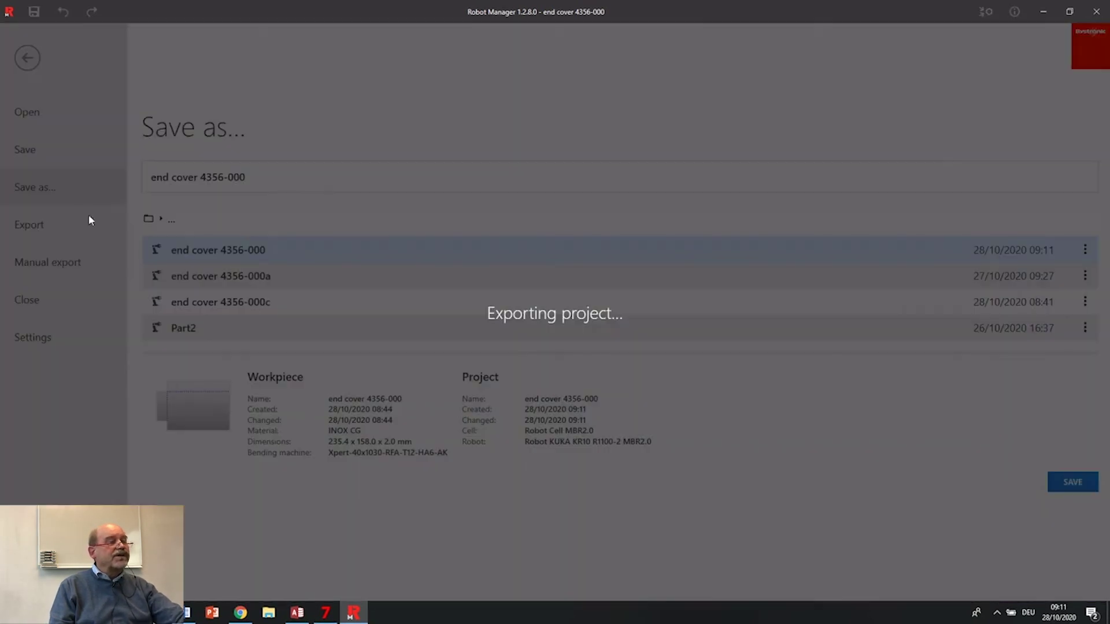